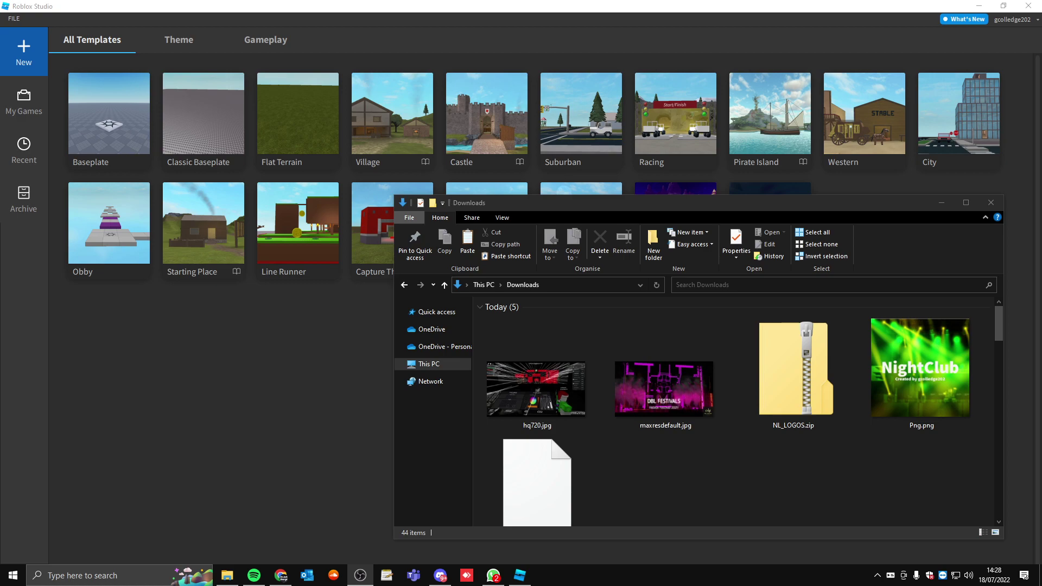
View the Discord #image-screen channel offering NativeImageScreen_V1.rbxm, then return to Roblox Studio.
click(433, 577)
scroll(72, 363, down, 10)
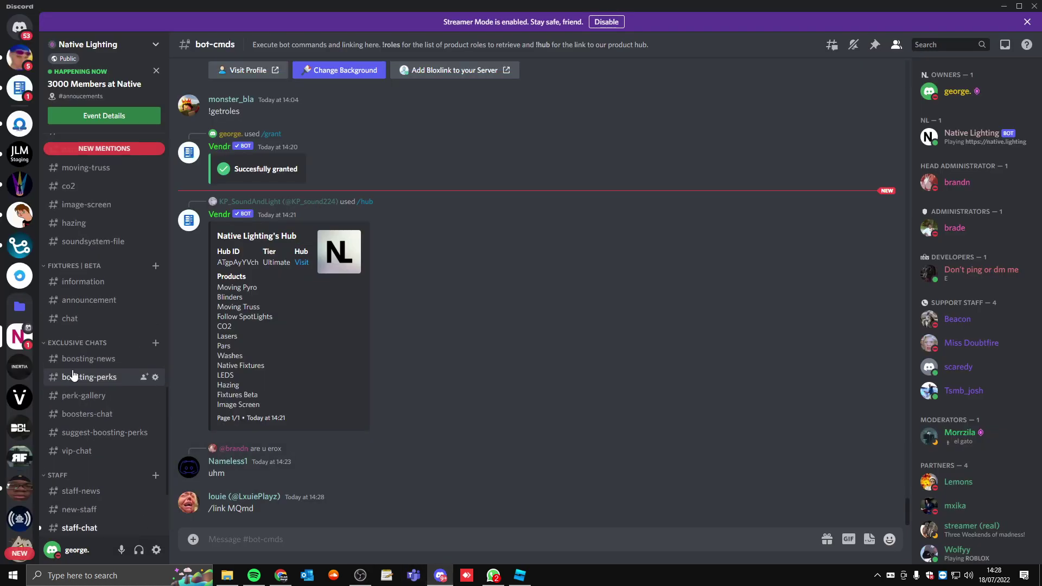
scroll(71, 374, up, 4)
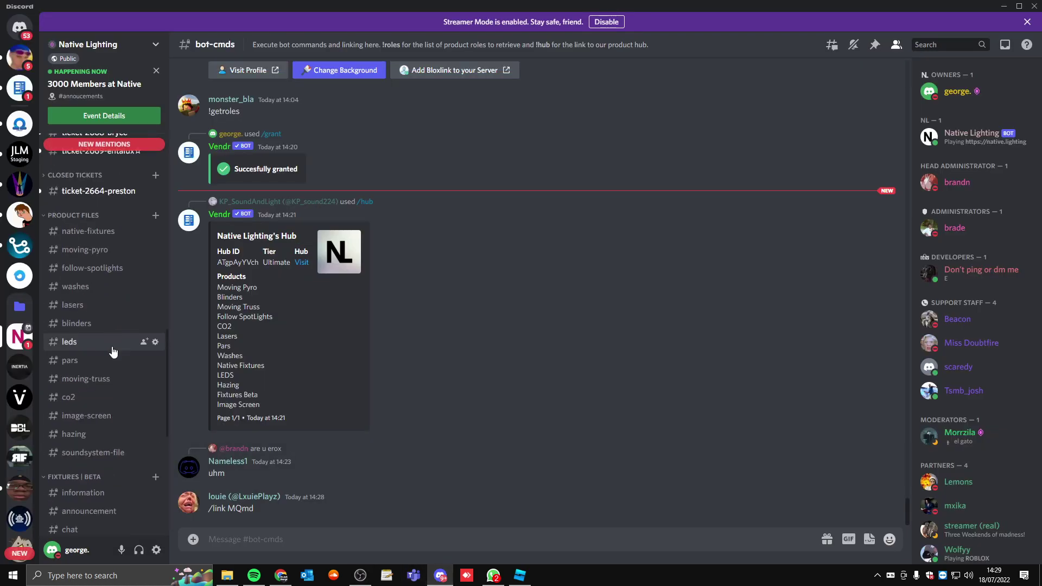
click(67, 421)
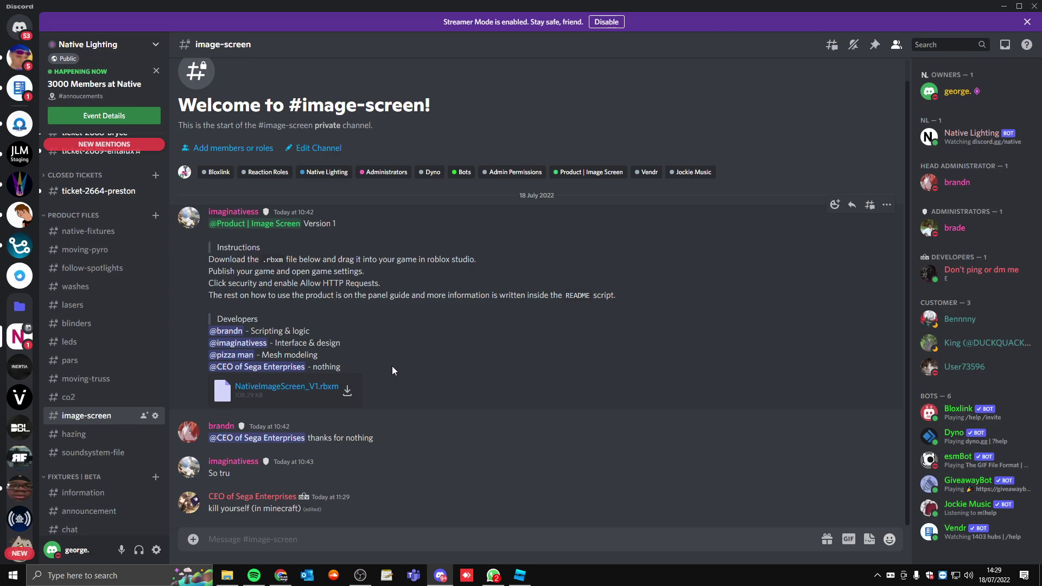
click(229, 576)
Open a new Classic Baseplate place and tilt the view up toward the sky.
click(520, 577)
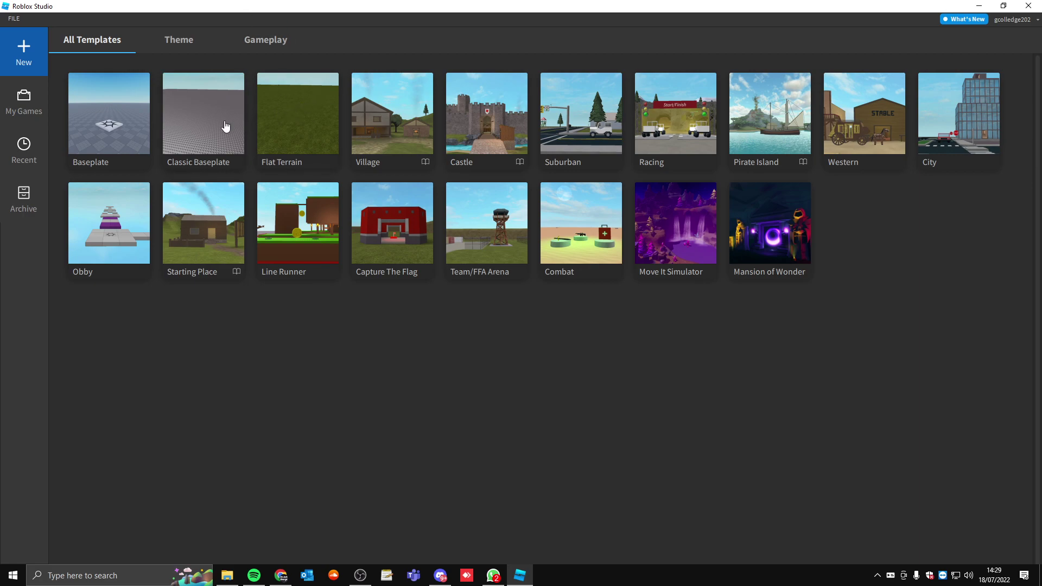
click(202, 134)
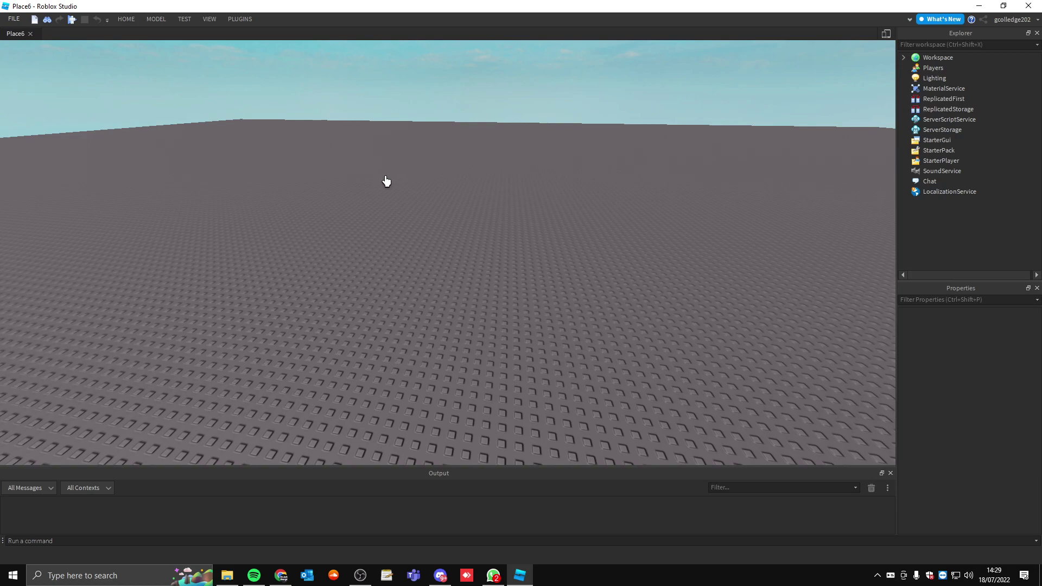
right_drag(502, 152, 502, 152)
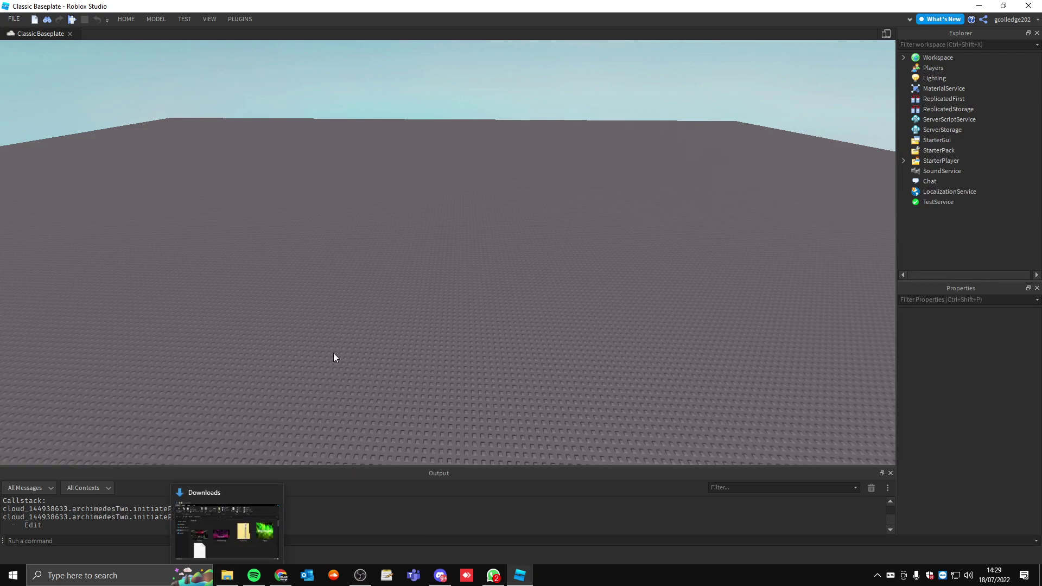
Drag NativeImageScreen_V1.rbxm from Downloads onto the baseplate and frame the whole screen wall.
click(227, 576)
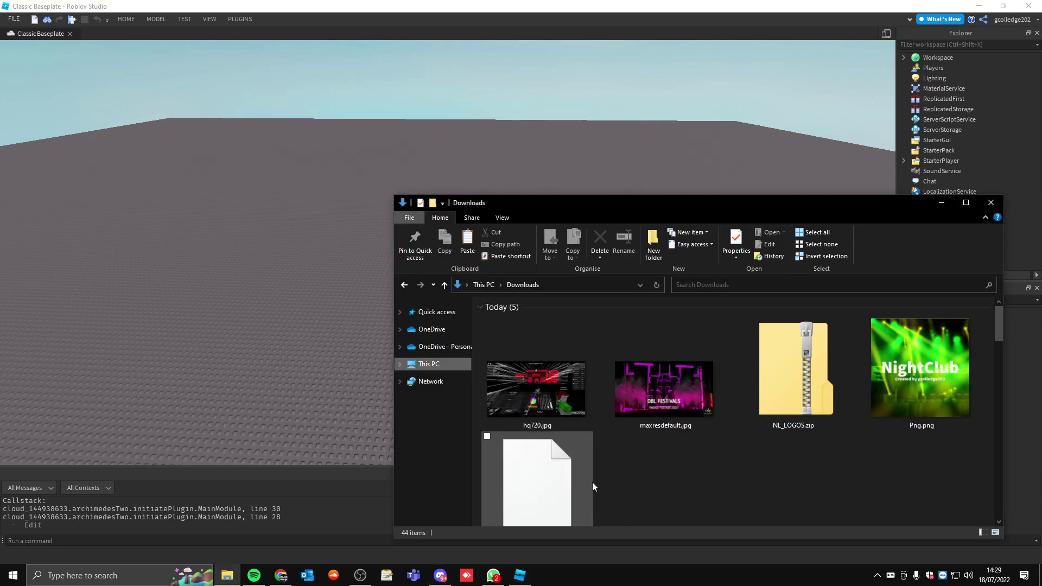
drag(549, 486, 265, 290)
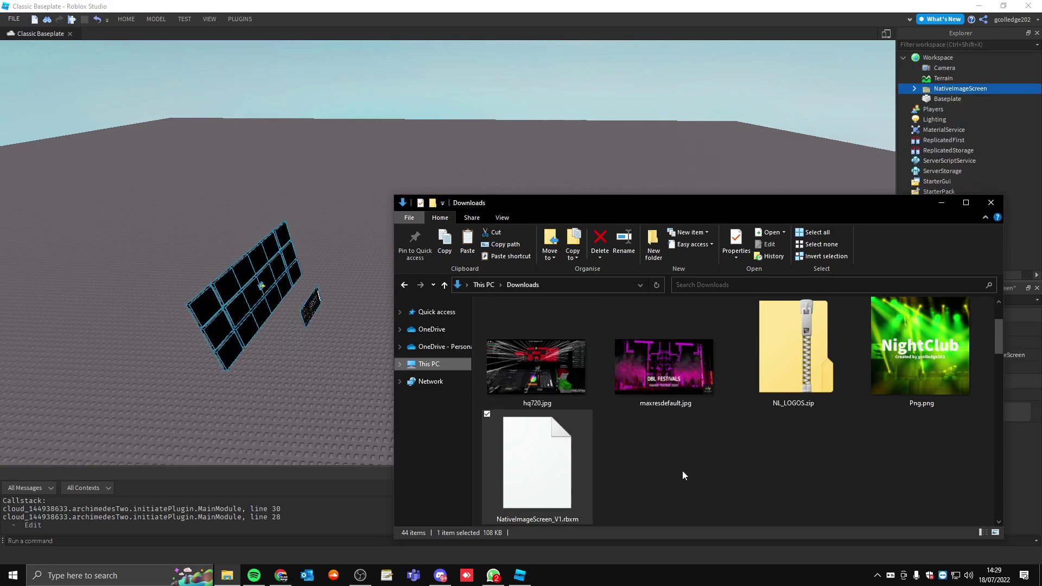
click(990, 202)
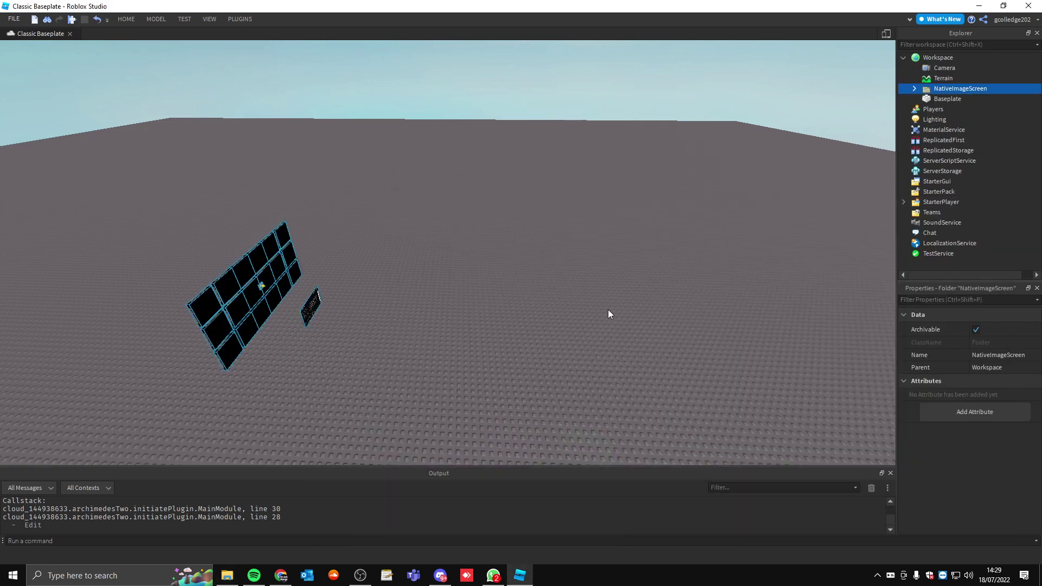
right_drag(608, 309, 571, 230)
key(f)
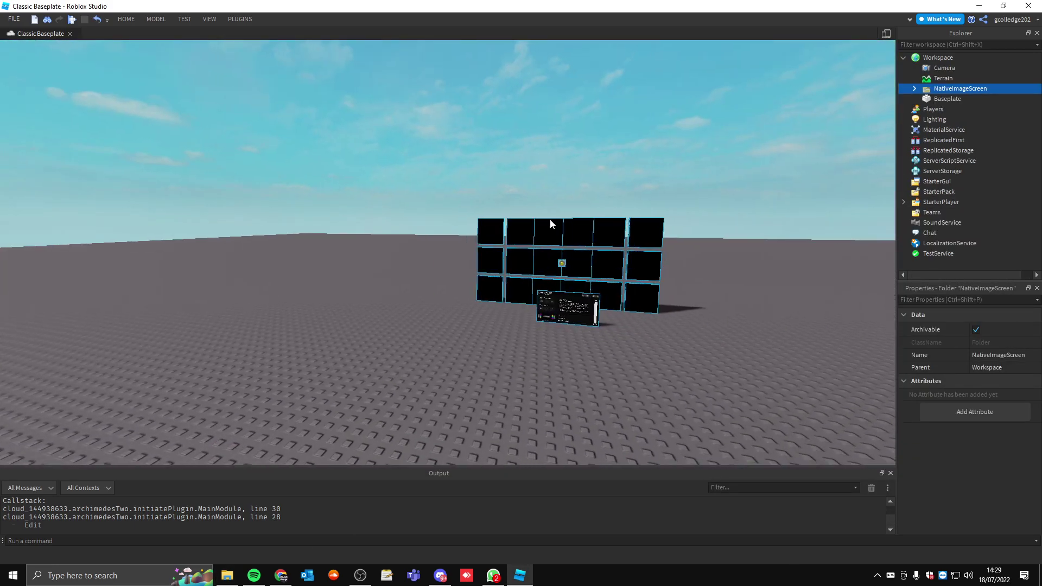
scroll(550, 222, up, 5)
scroll(486, 370, up, 5)
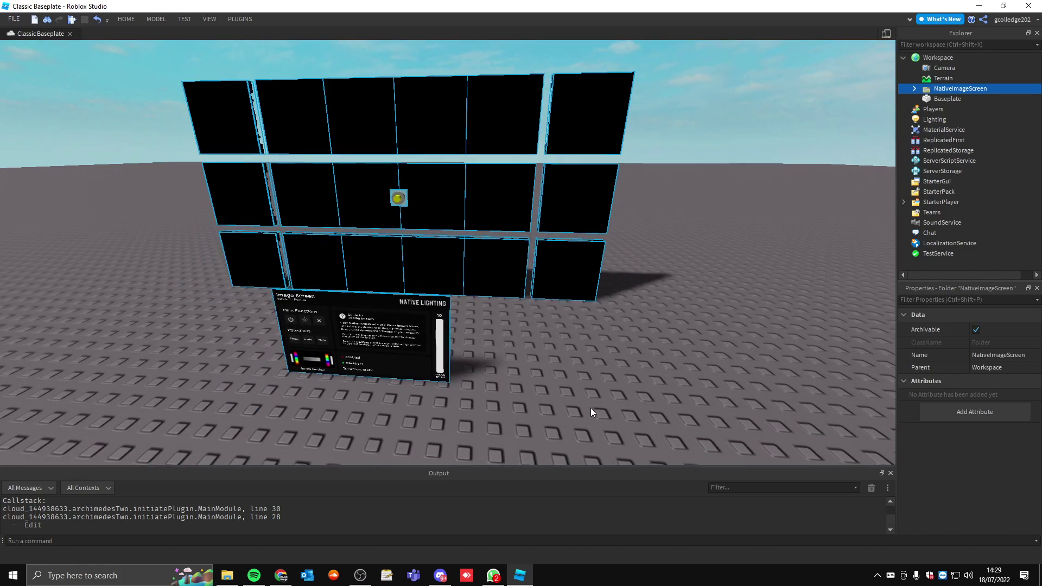
click(591, 408)
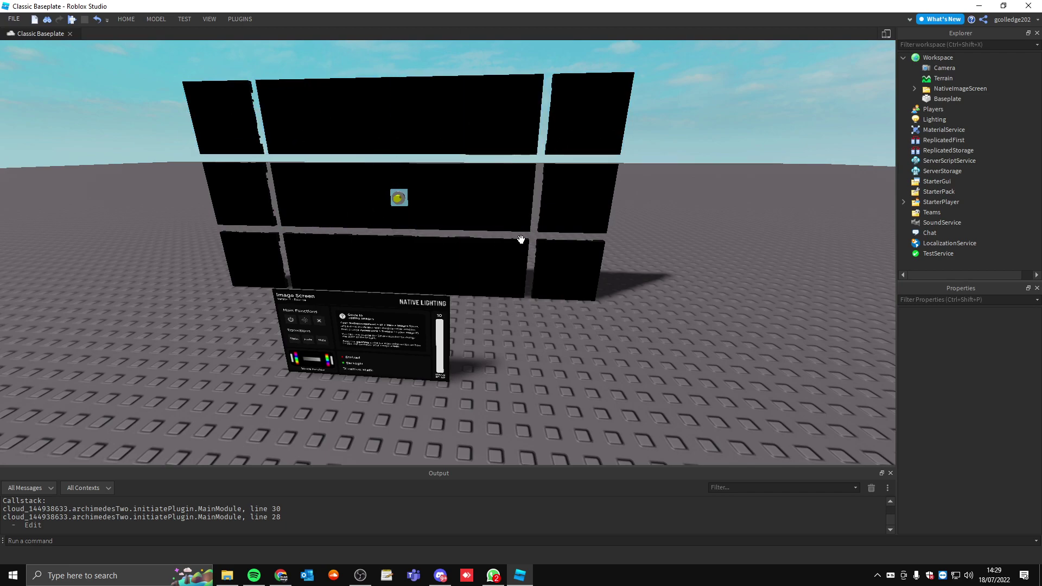
scroll(521, 238, up, 2)
right_drag(525, 241, 527, 243)
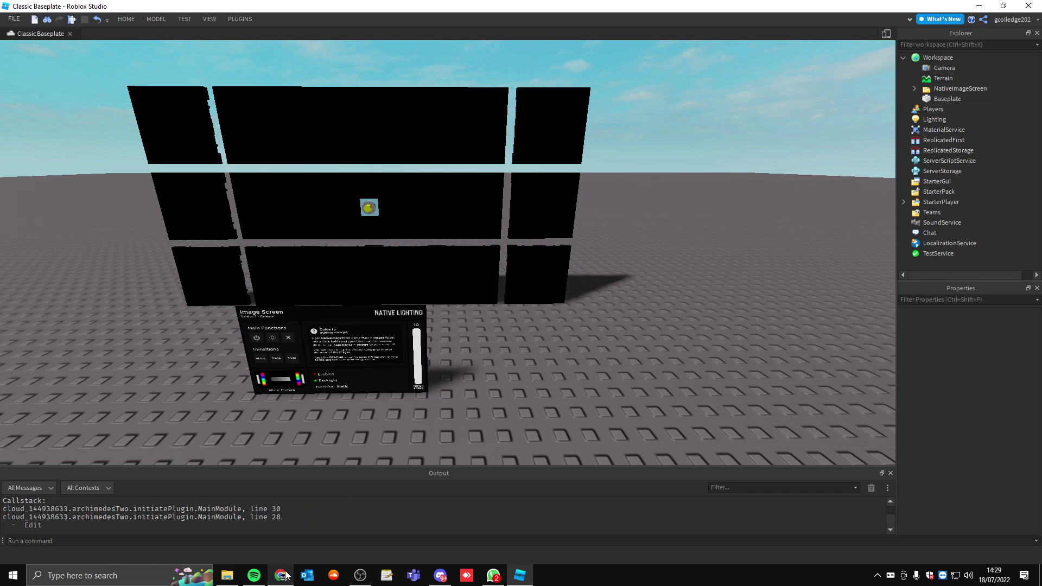
Upload maxresdefault.jpg as a new decal named test.
mouse_move(283, 576)
click(287, 516)
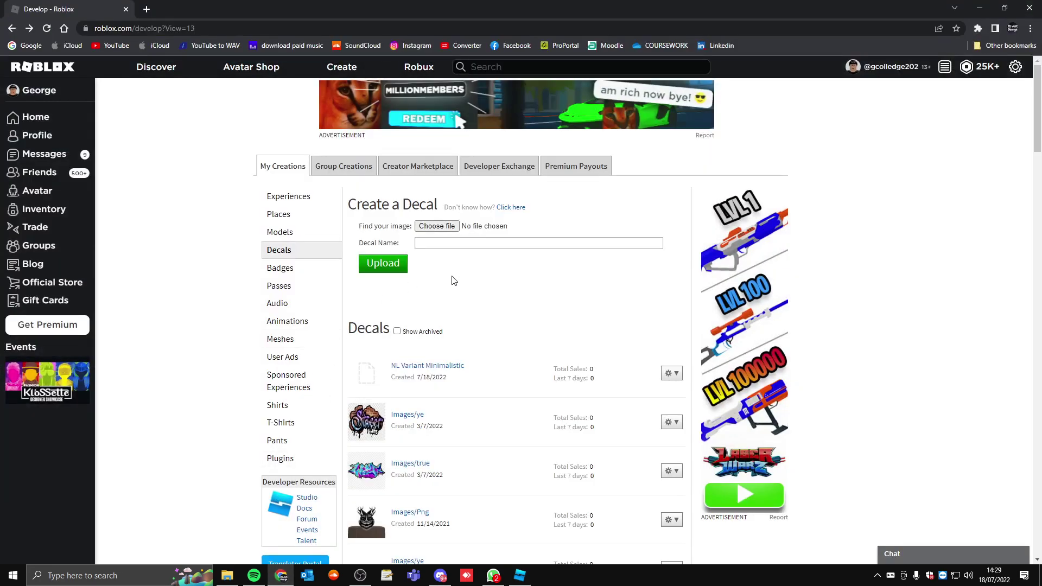
drag(353, 198, 436, 197)
click(404, 217)
click(440, 227)
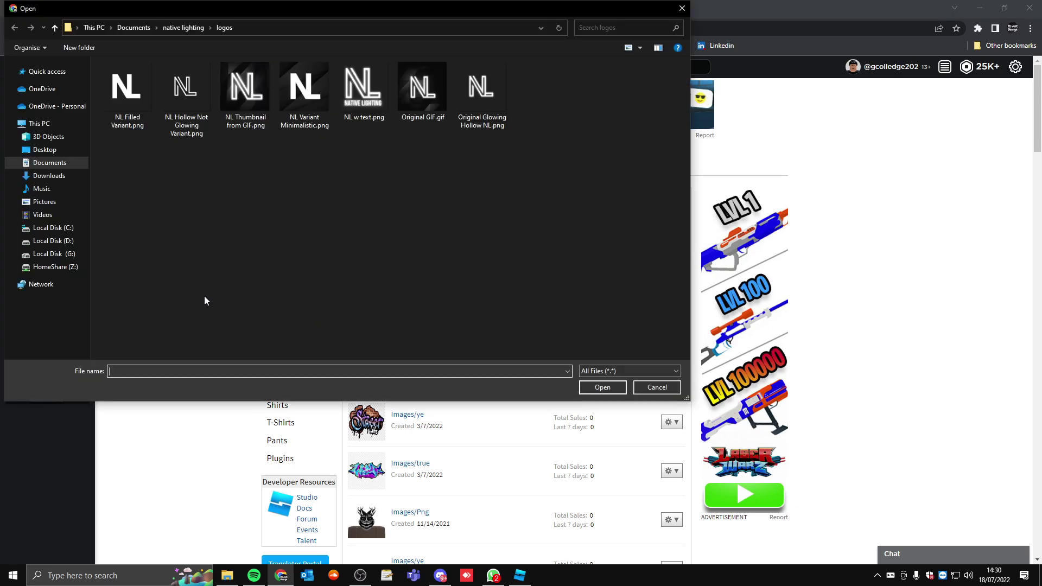
key(alt+Up)
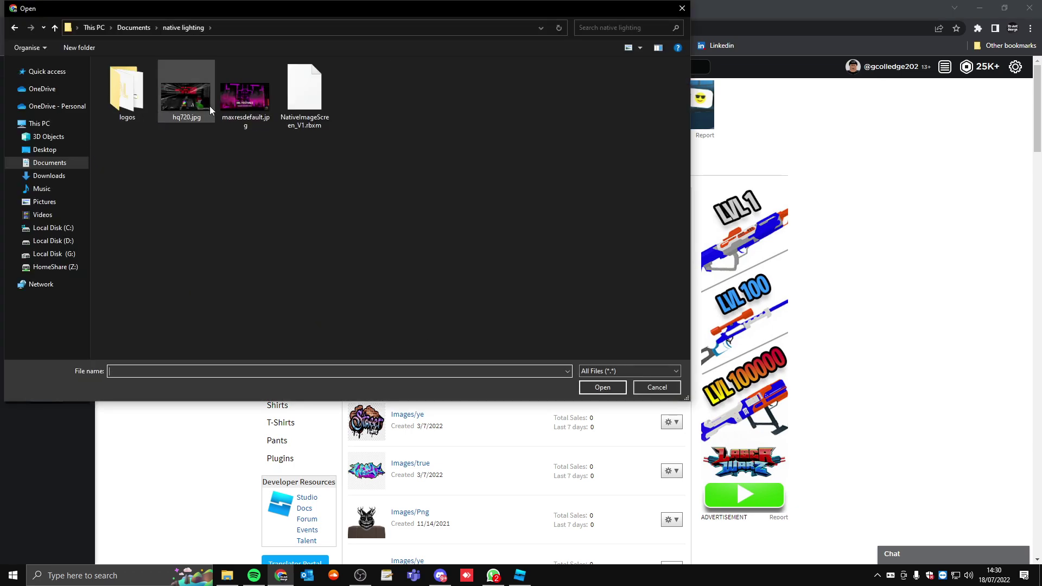
double_click(238, 103)
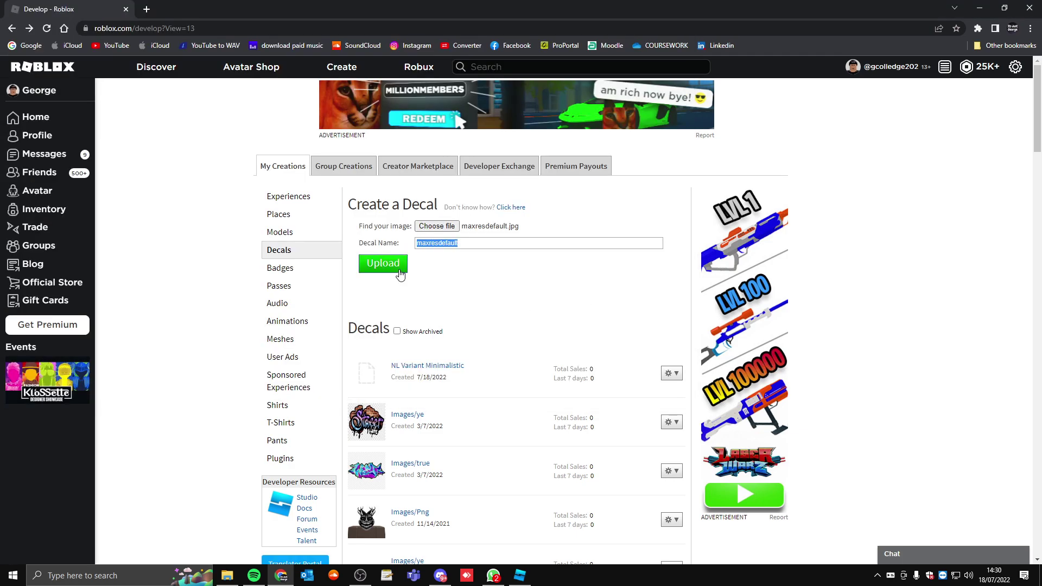
text(test)
click(400, 271)
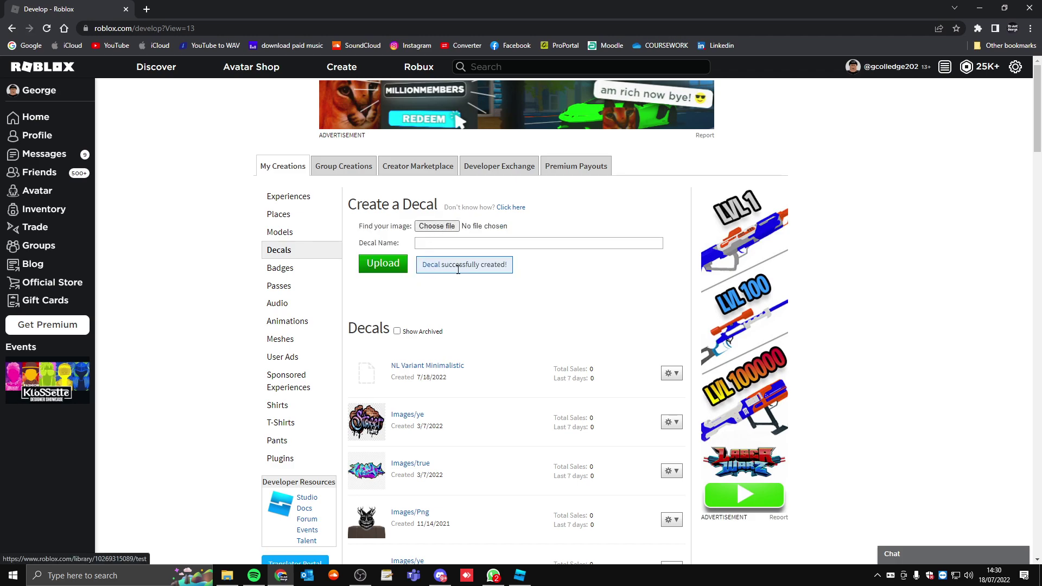
Upload hq720.jpg as a second decal named 2.
click(435, 226)
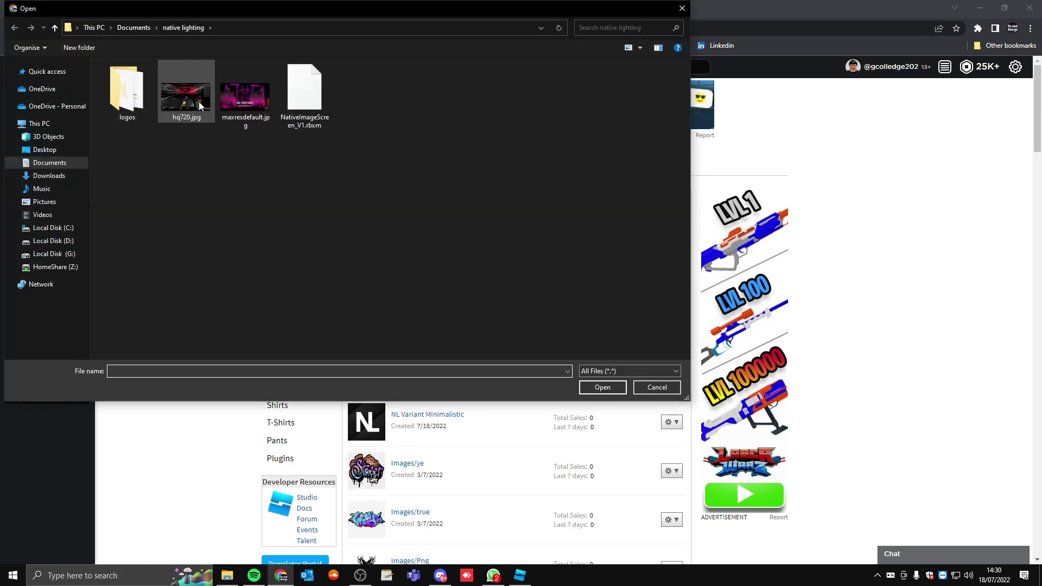
double_click(208, 110)
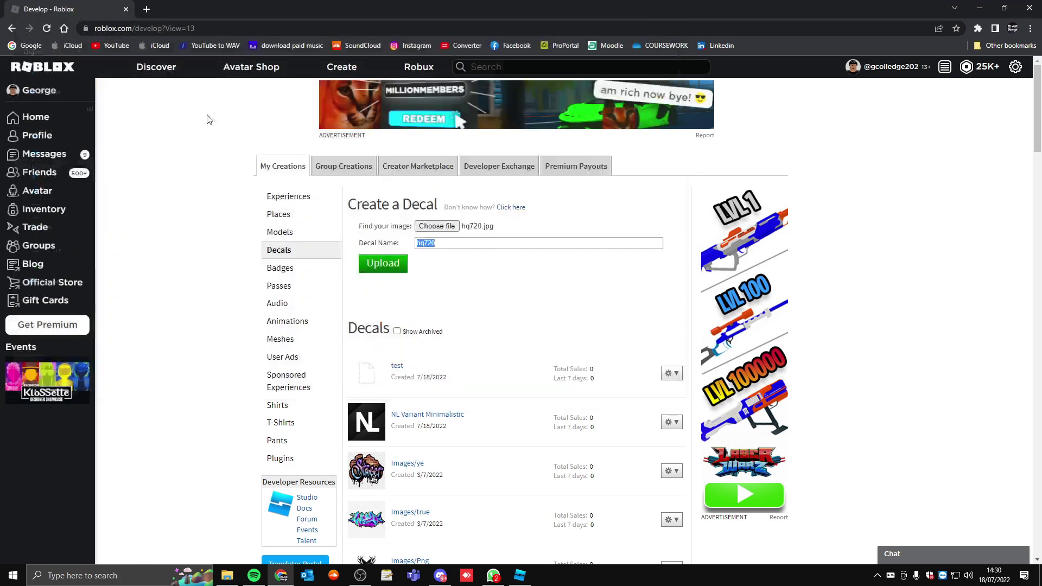
text(2)
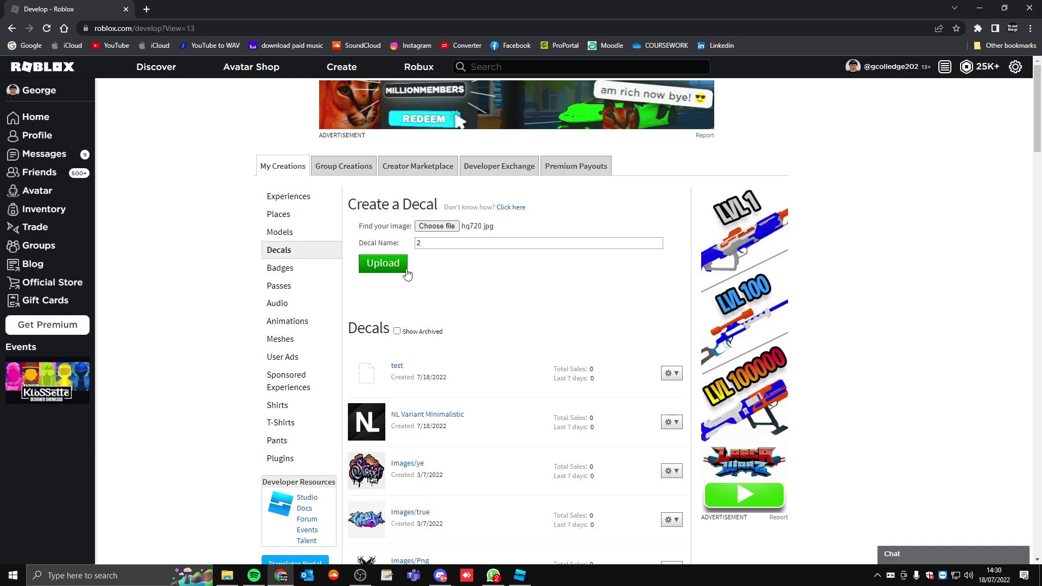
click(402, 269)
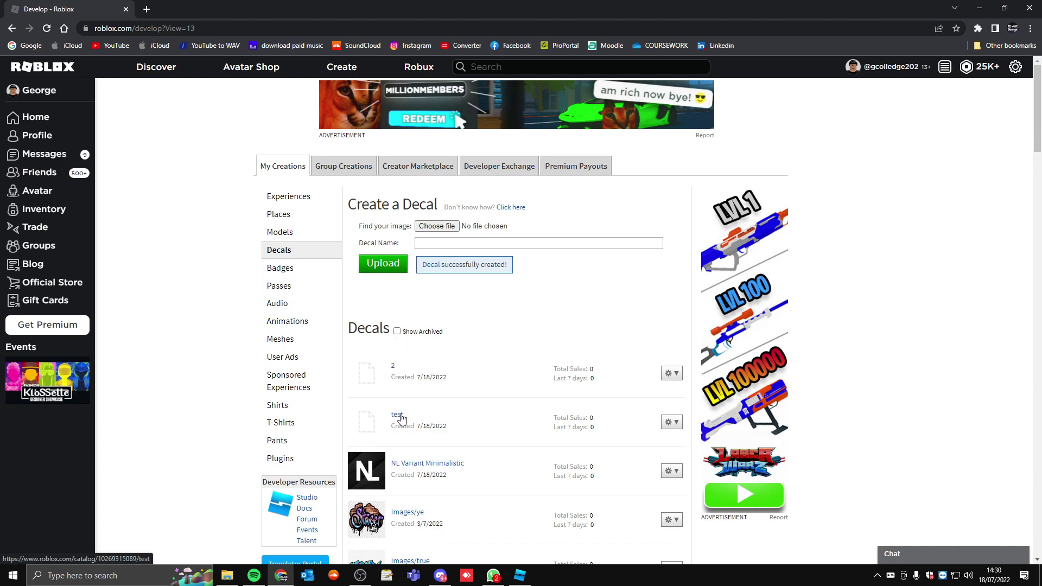
Copy the test decal's item ID from its page address.
click(398, 415)
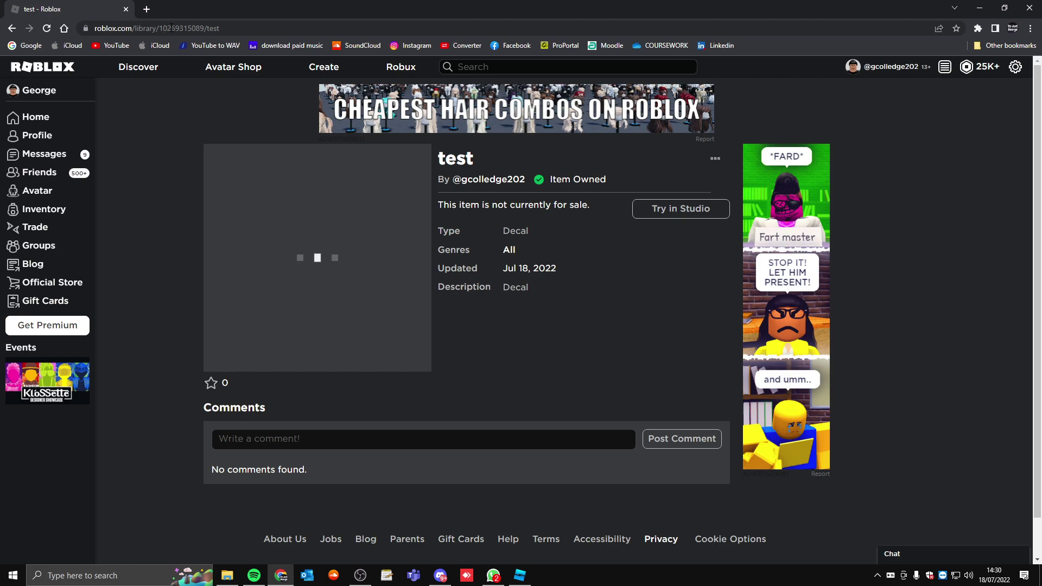
double_click(211, 28)
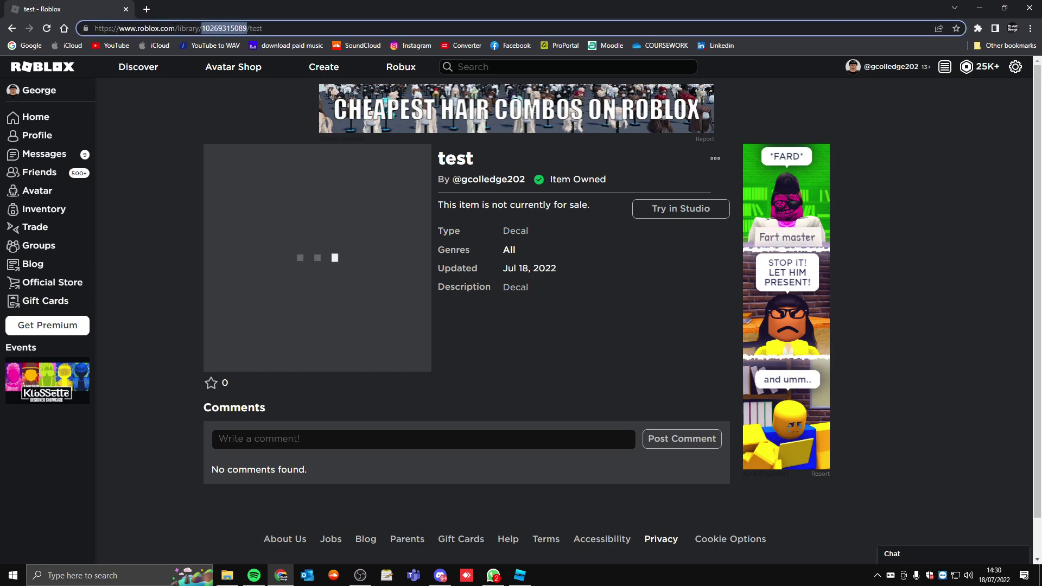
right_click(215, 28)
click(250, 104)
Add a Decal to NativeImagePanel's Main > Images folder, pasting the test decal's ID as Texture.
click(518, 576)
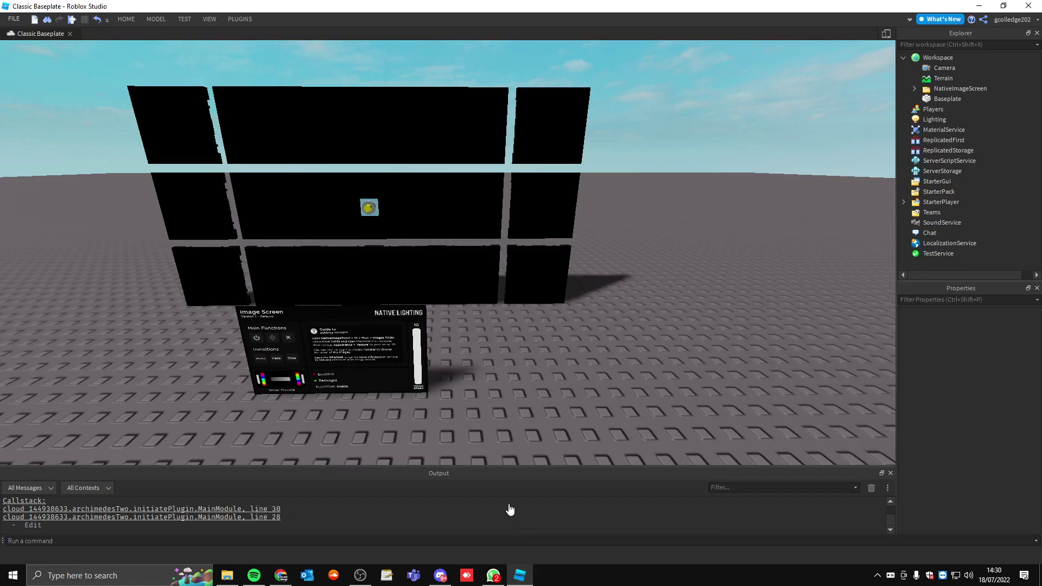
click(374, 373)
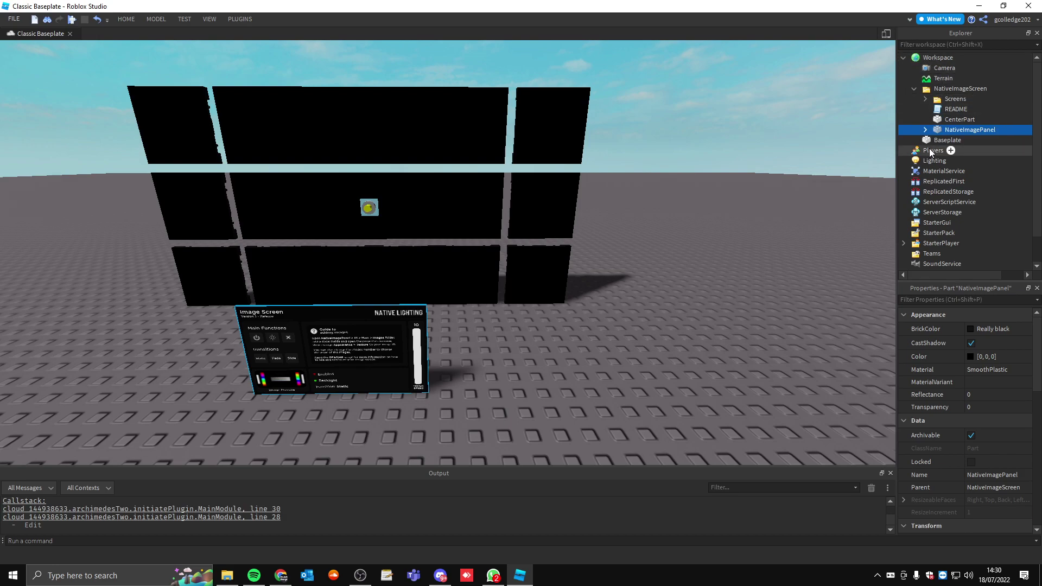
click(926, 130)
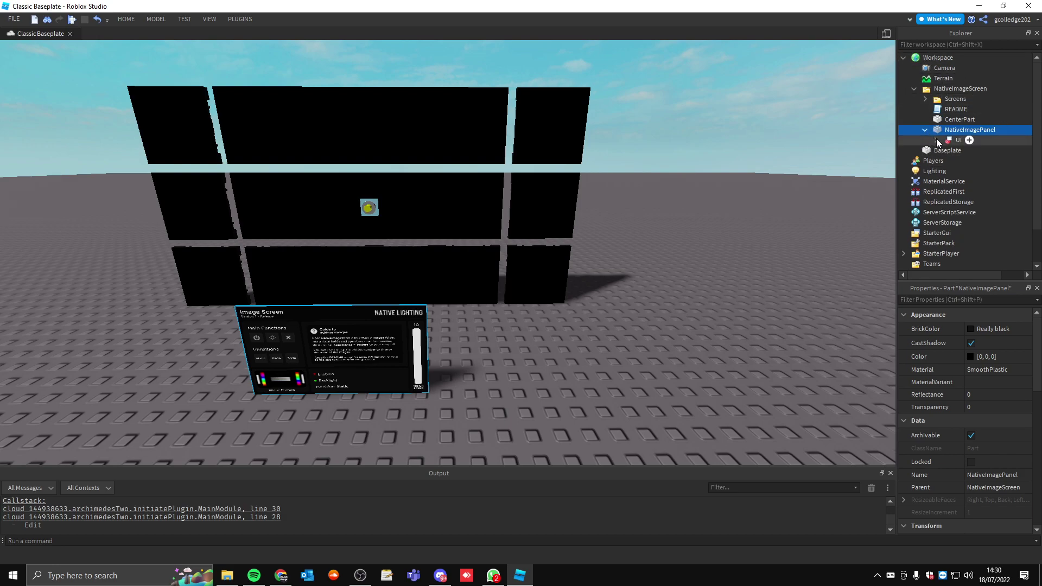
click(936, 141)
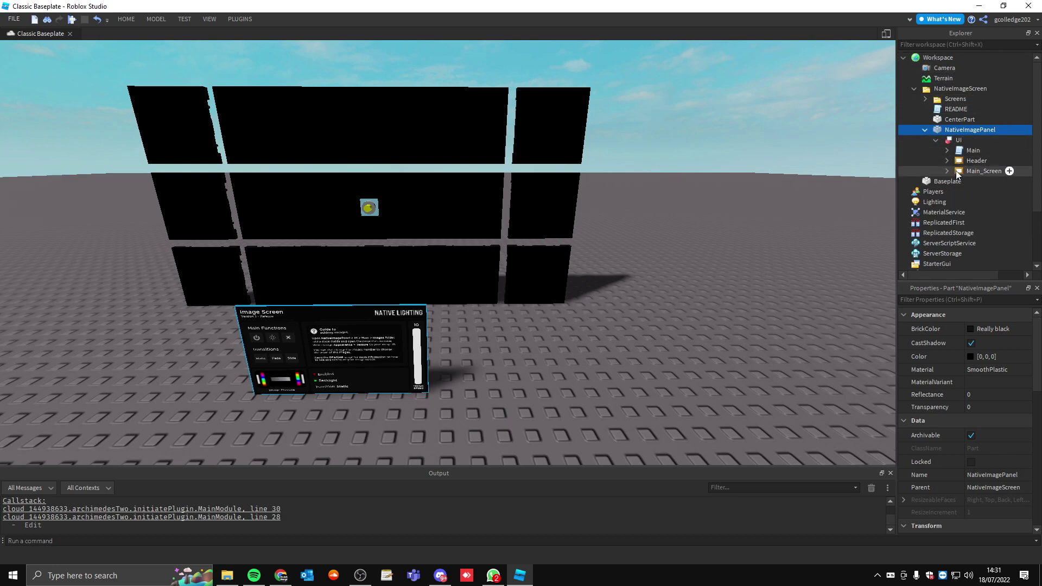
click(947, 150)
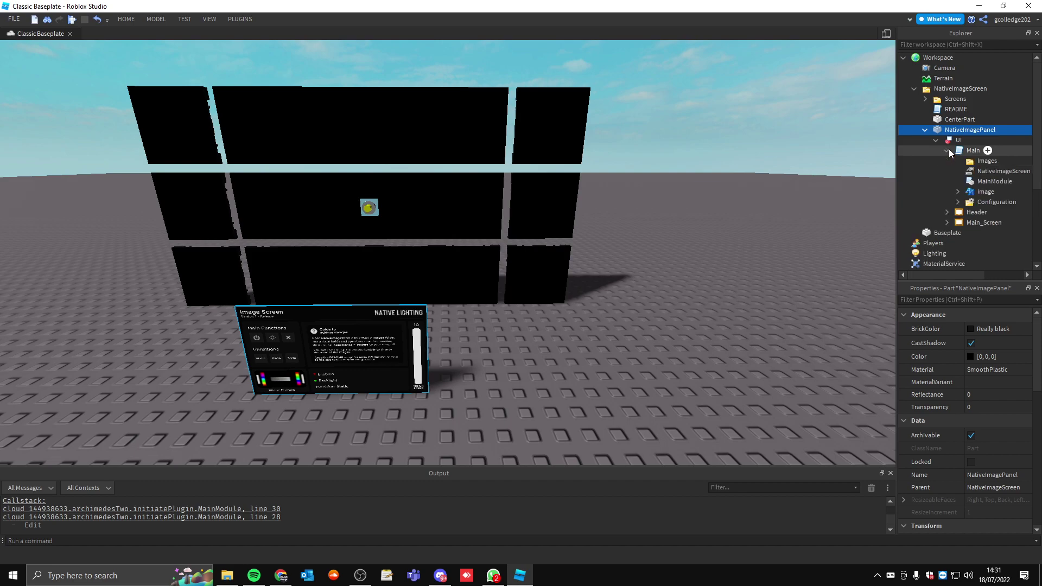
click(971, 161)
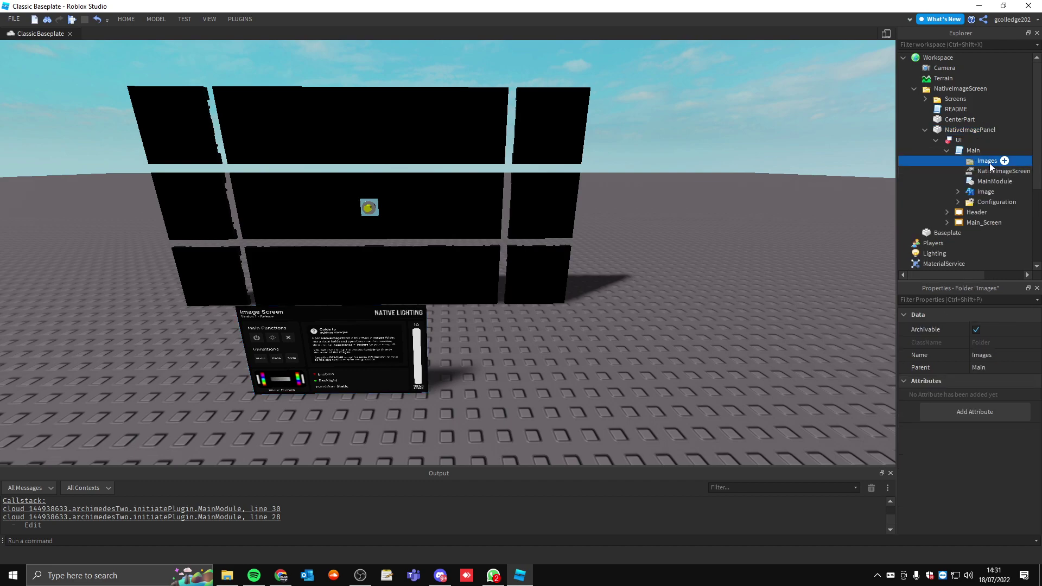
click(1003, 160)
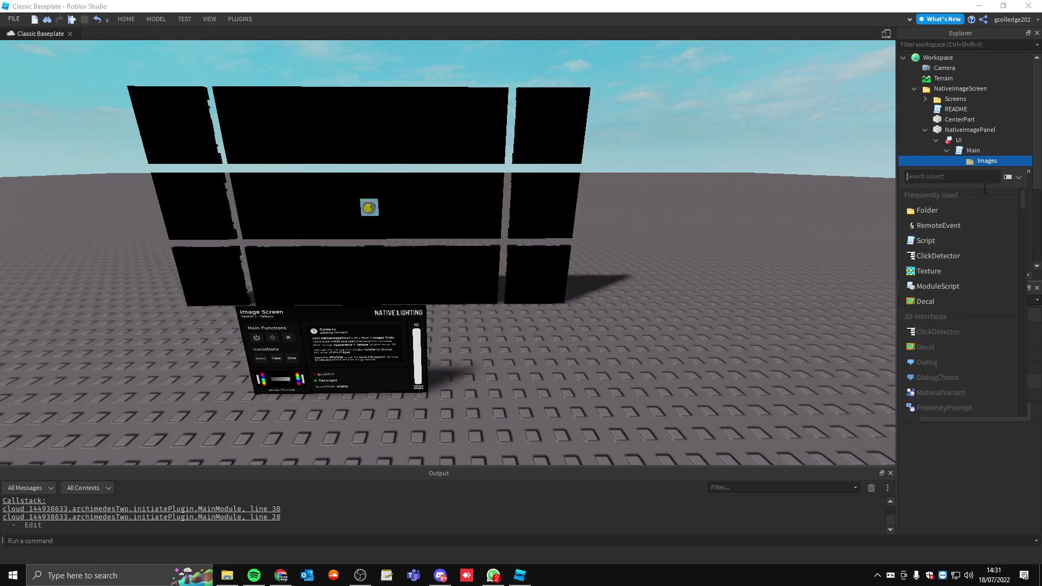
click(928, 301)
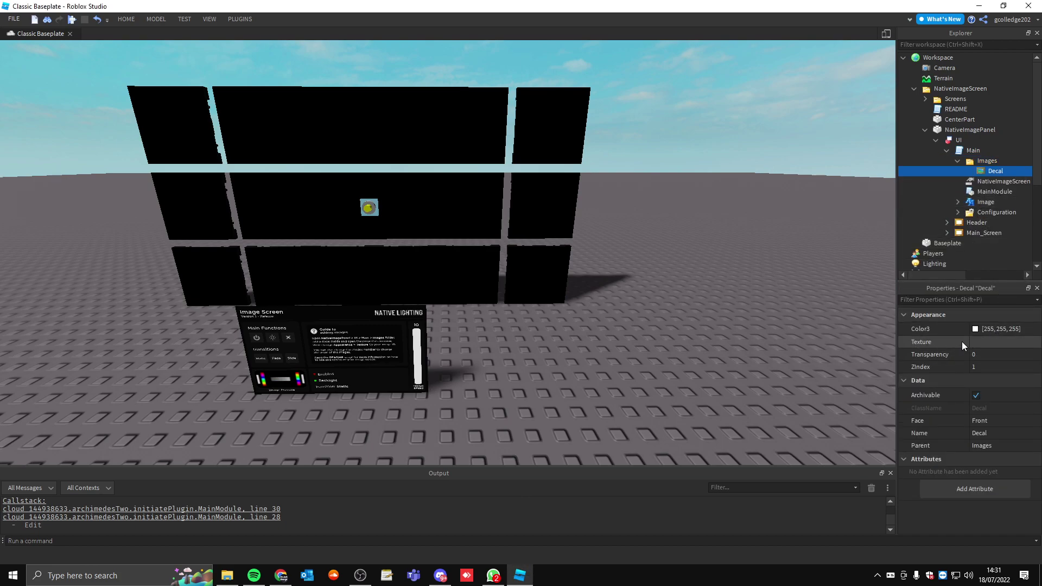
right_click(992, 340)
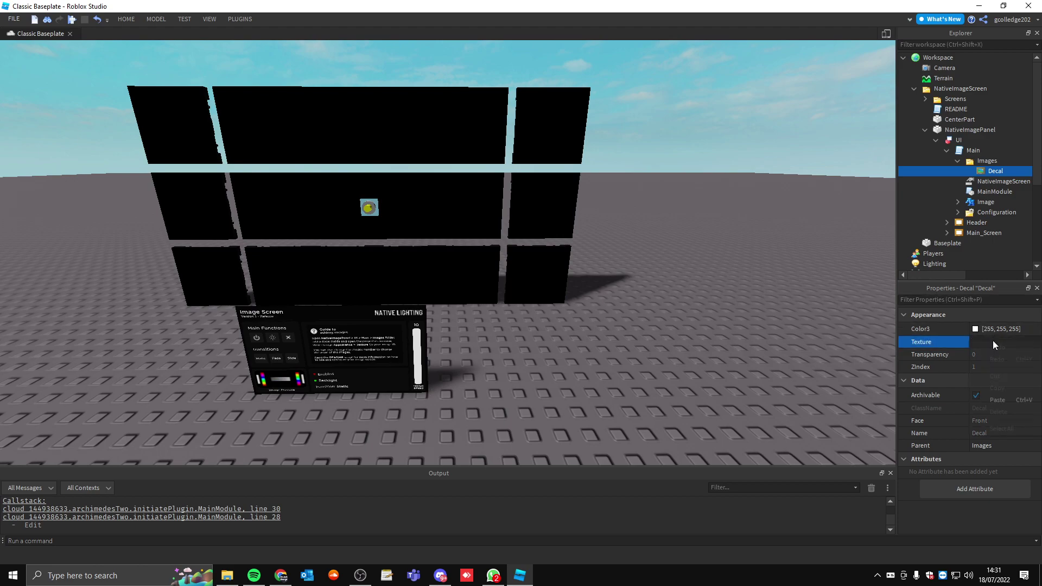
click(1007, 400)
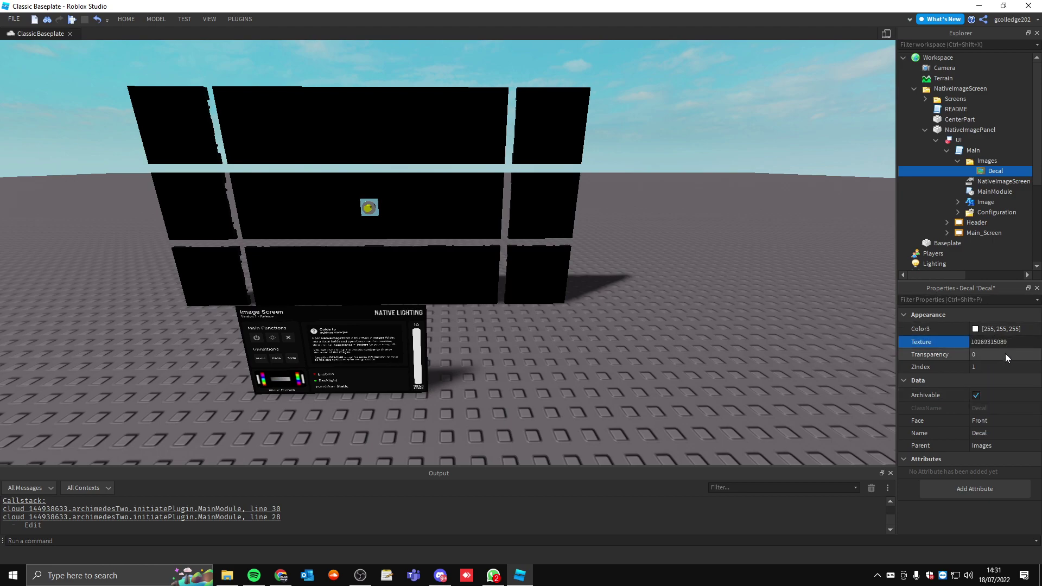
key(Return)
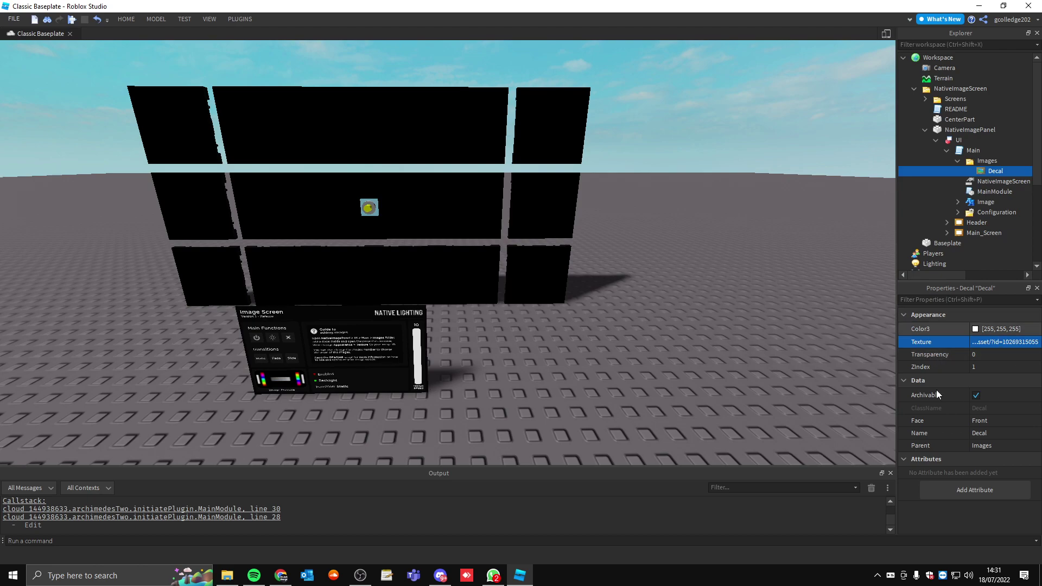
Insert a second, blank Decal into the Images folder.
click(976, 160)
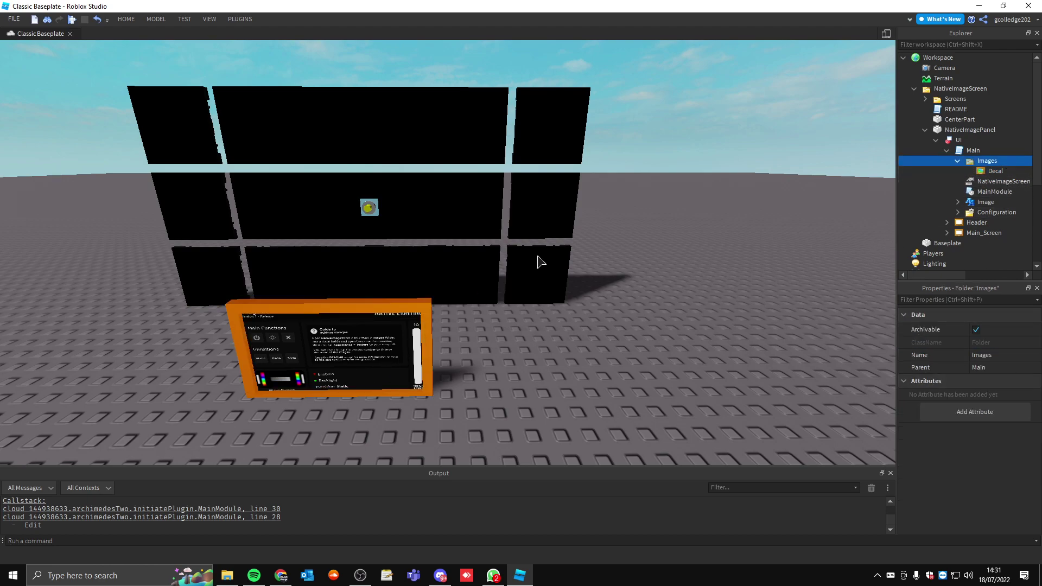
click(992, 170)
click(1004, 160)
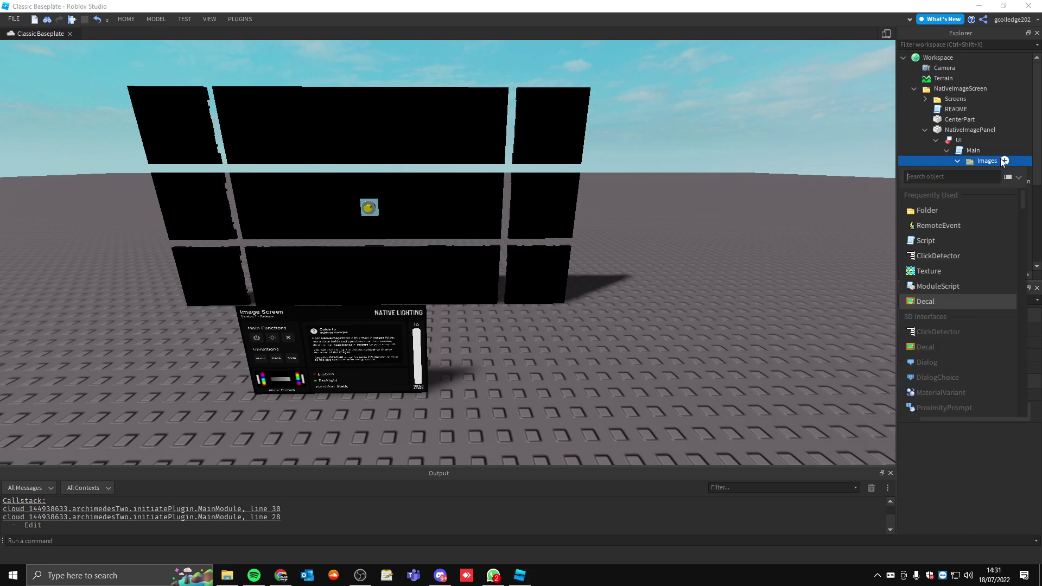
key(Return)
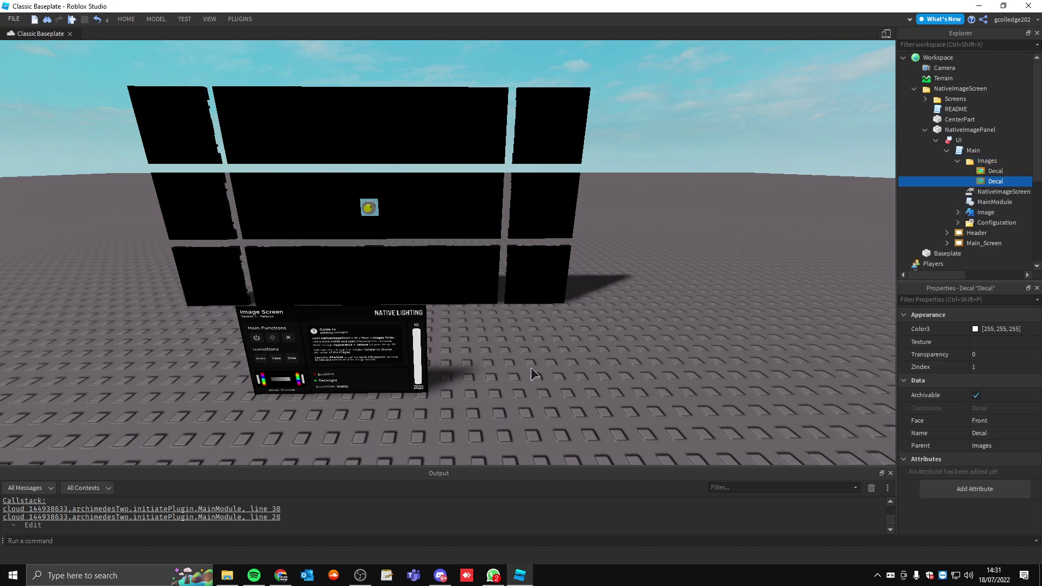
Copy the item ID of the decal named 2 from its page address in the browser.
click(281, 575)
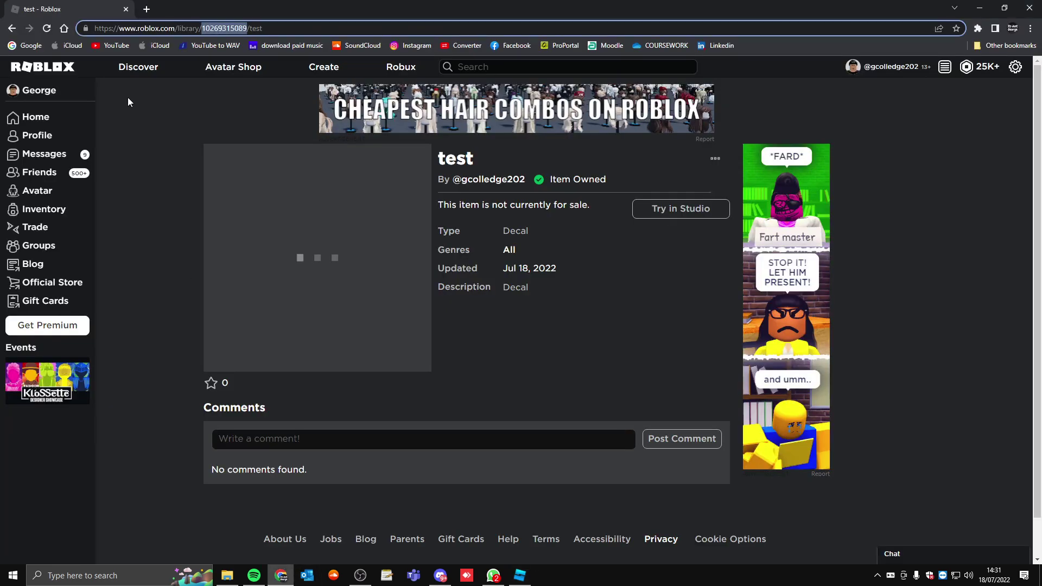
click(16, 29)
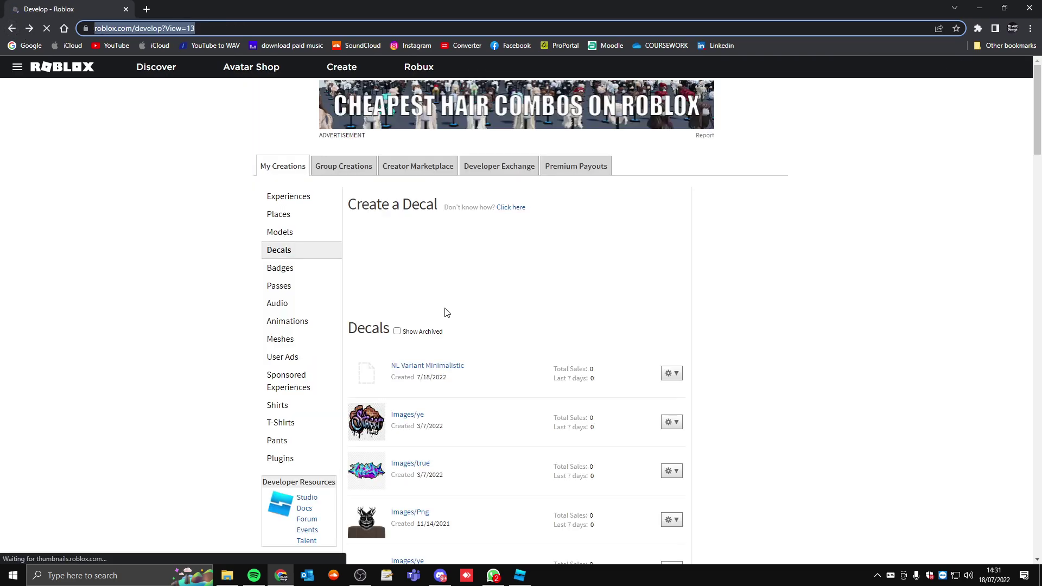
click(392, 369)
click(190, 28)
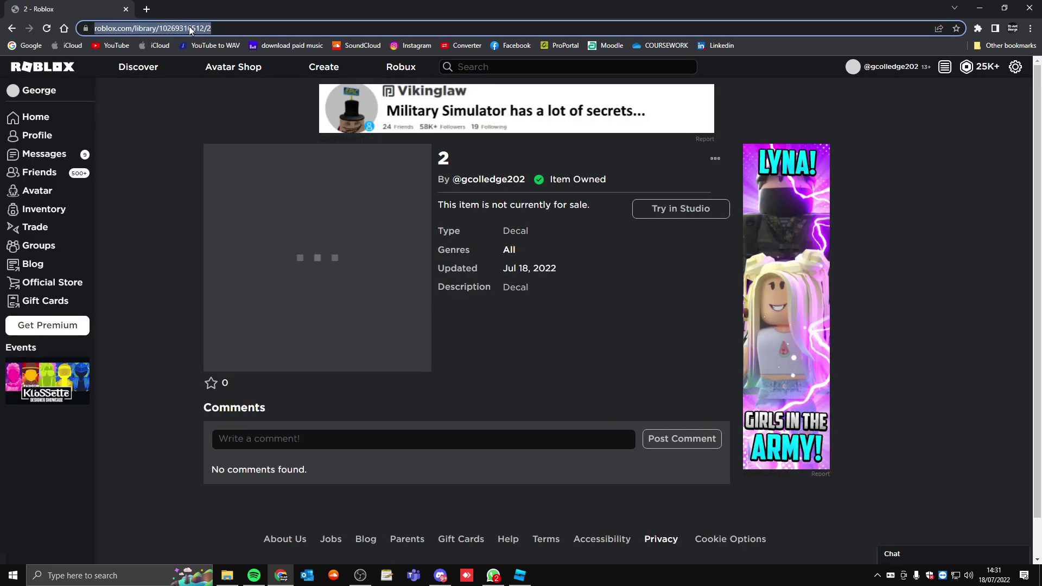
right_click(190, 28)
click(224, 28)
double_click(224, 28)
right_click(208, 28)
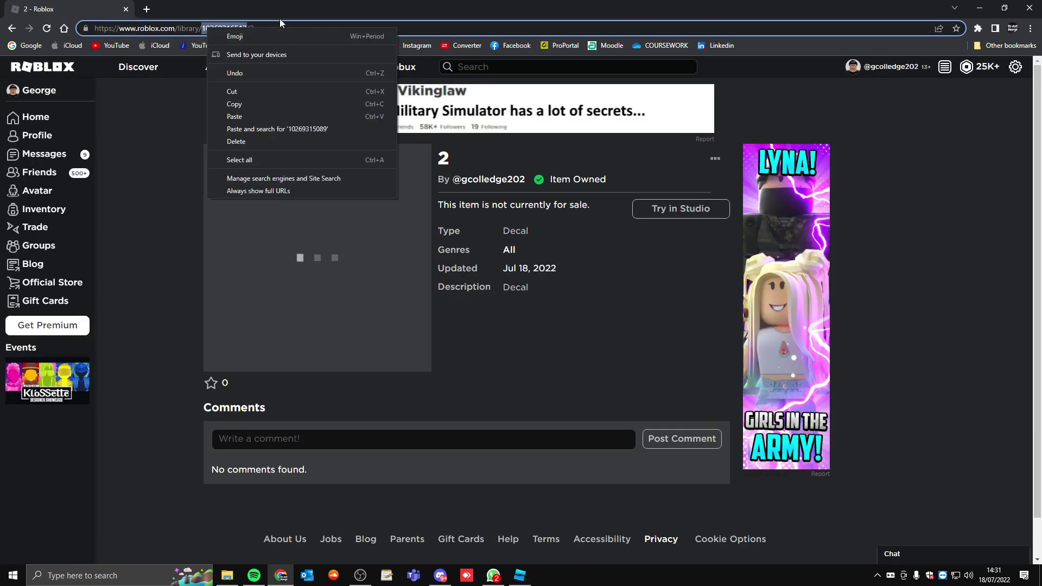
click(280, 23)
right_click(233, 28)
click(270, 105)
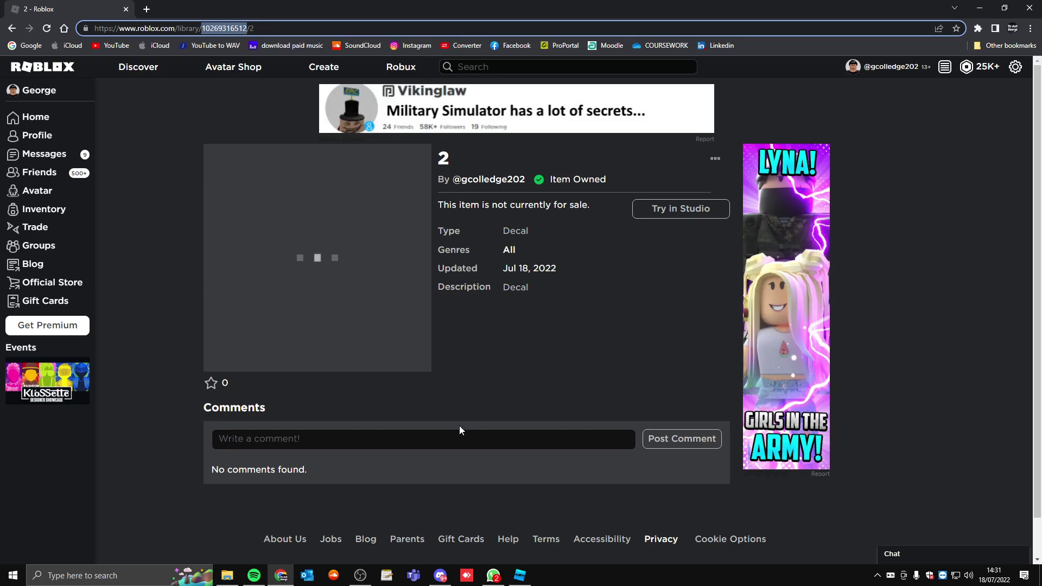
Paste decal 2's ID into the second Decal's Texture property in Studio.
click(519, 575)
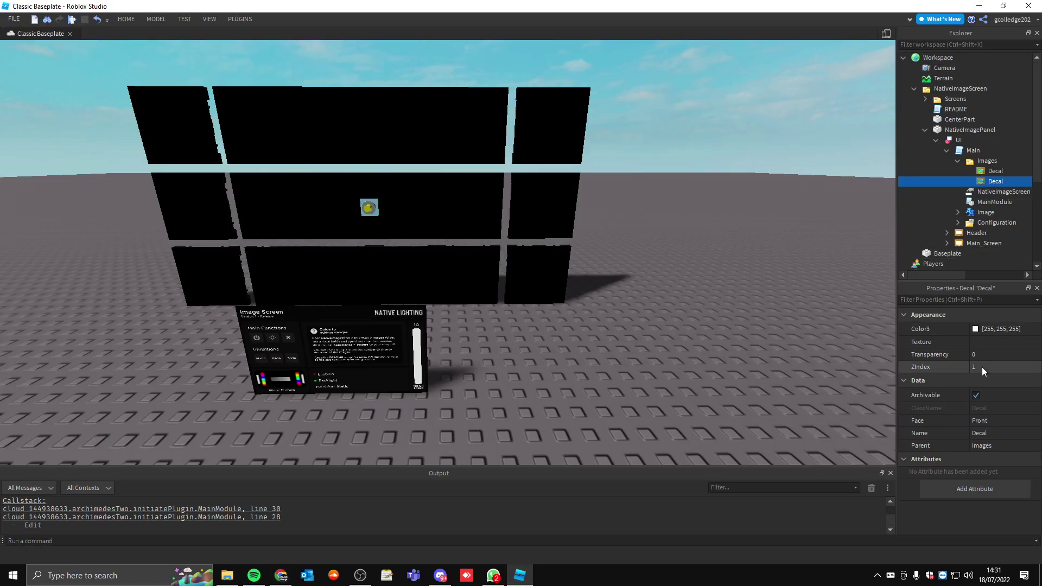
click(987, 342)
key(ctrl+v)
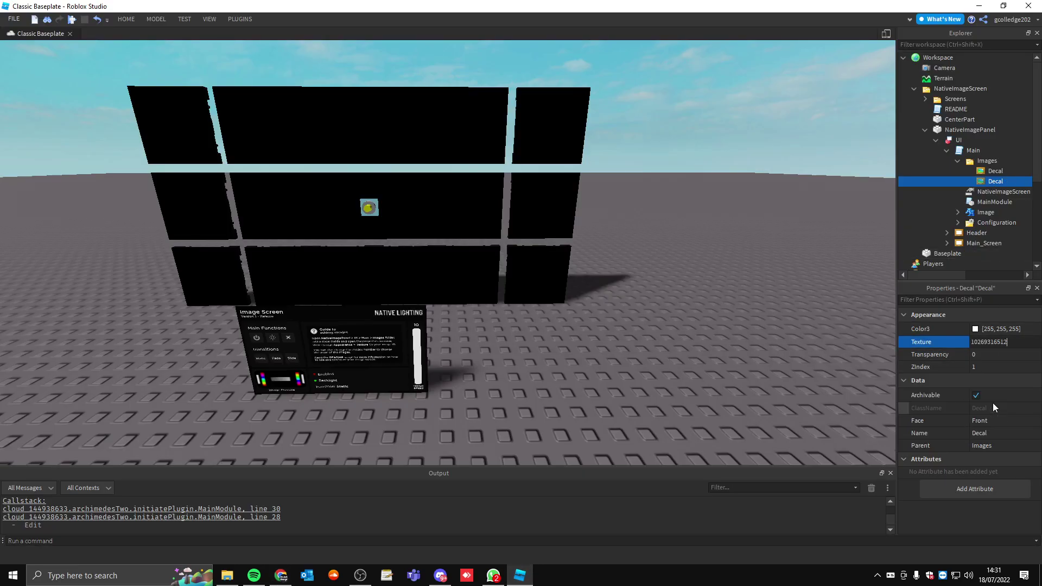
key(Return)
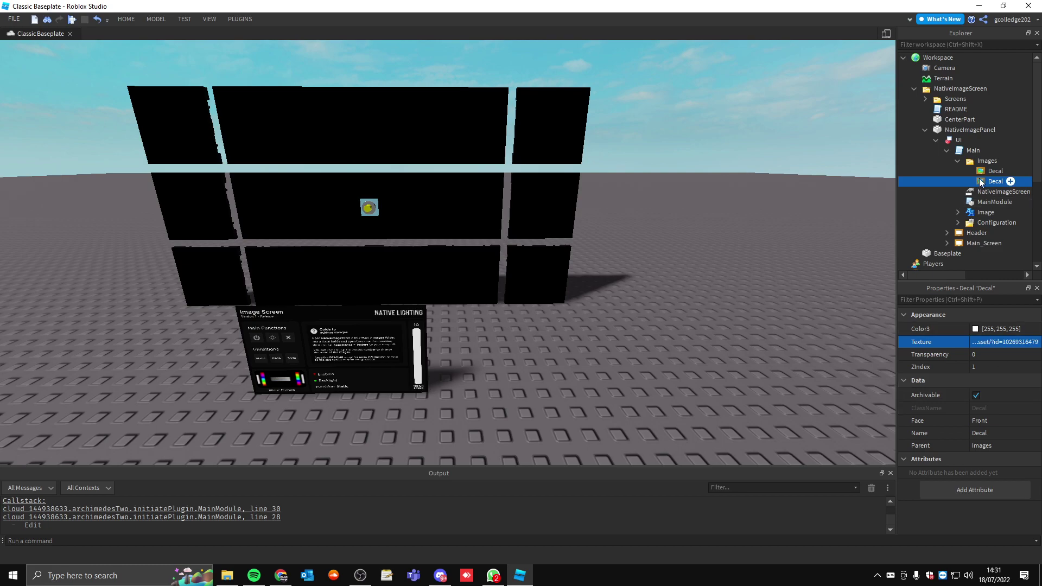
click(980, 181)
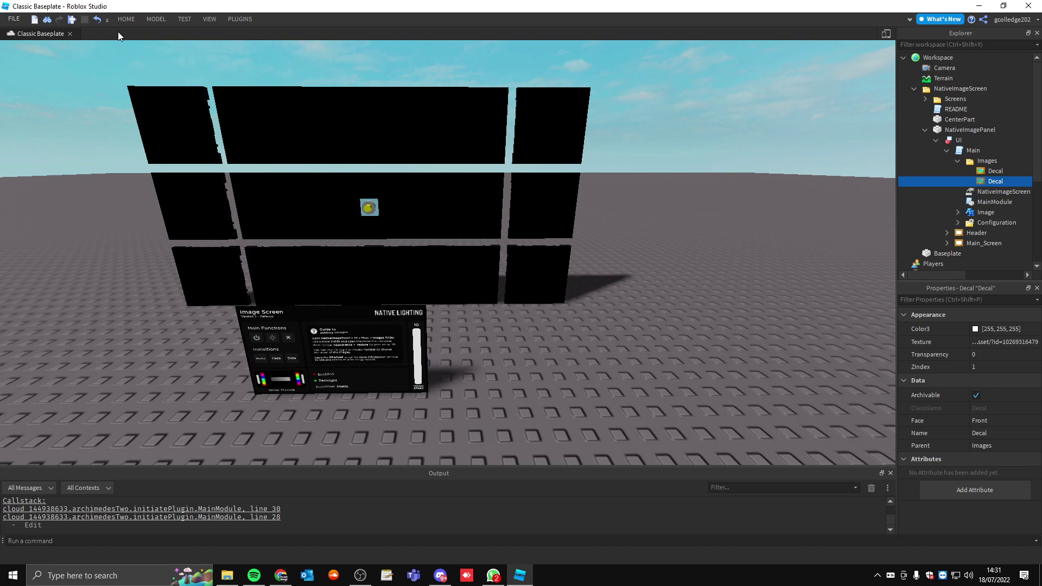
Save the place to Roblox as the new game Untitled Game from the Game Settings prompt.
click(133, 20)
click(547, 51)
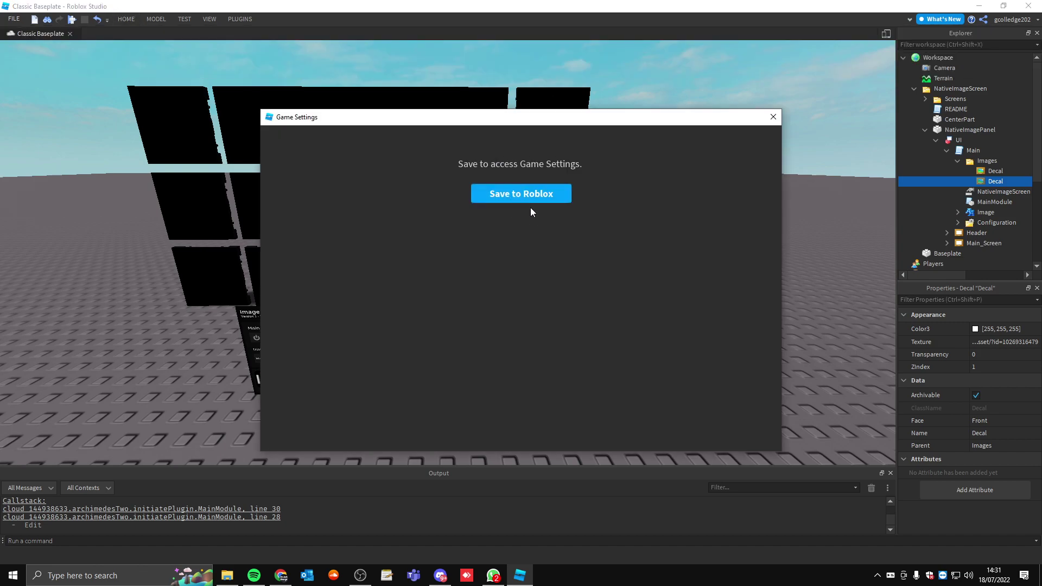
click(504, 191)
click(705, 464)
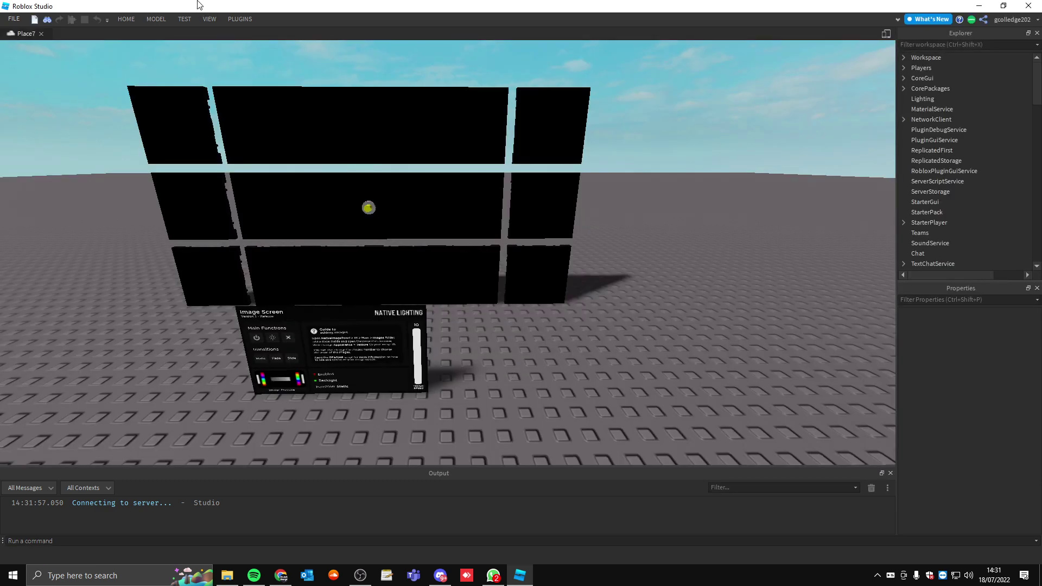
In Game Settings > Security, enable Allow HTTP Requests and Studio Access to API Services, and save.
click(126, 19)
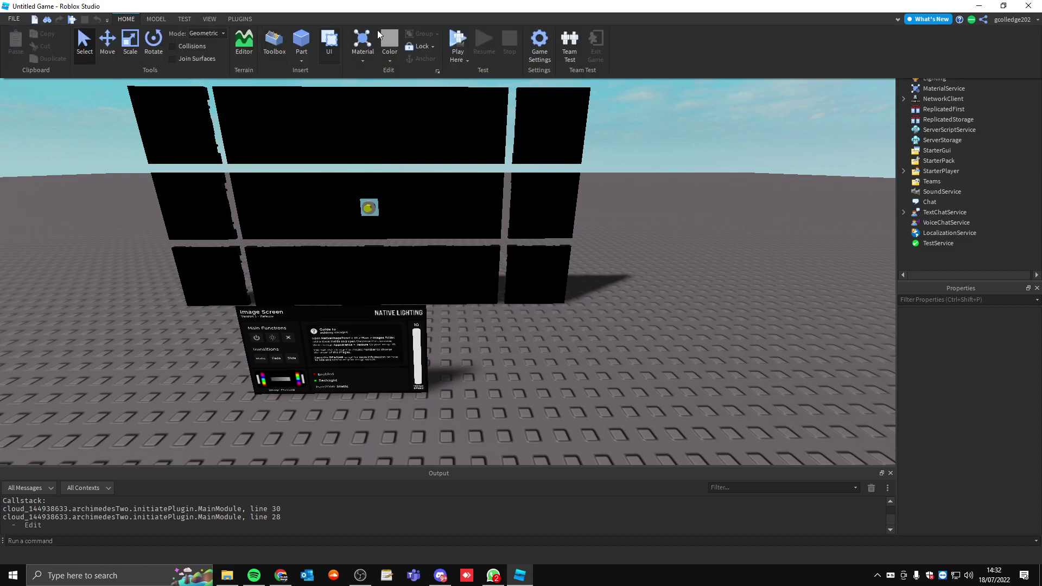
click(540, 54)
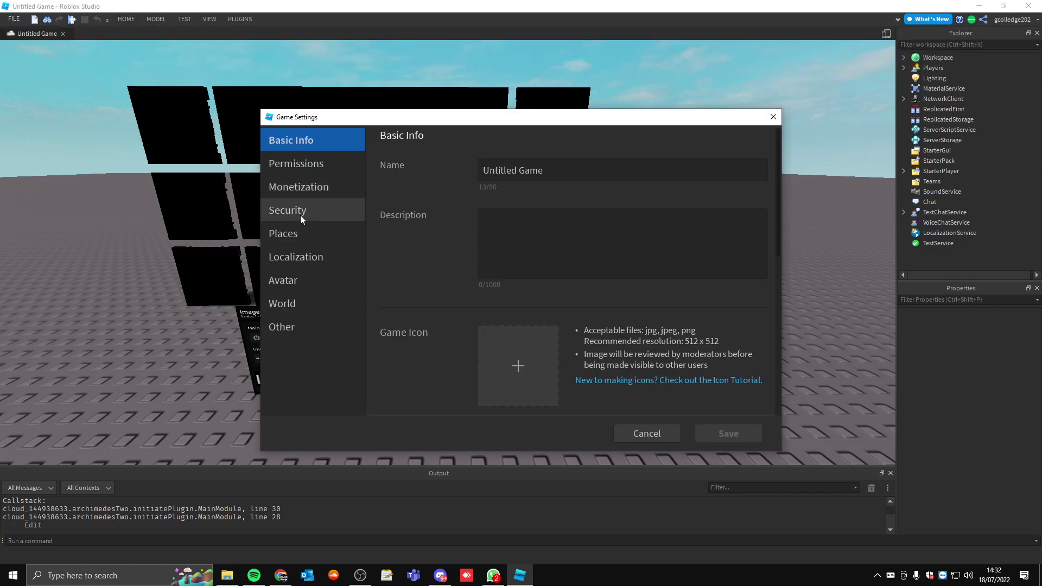
click(301, 213)
click(484, 166)
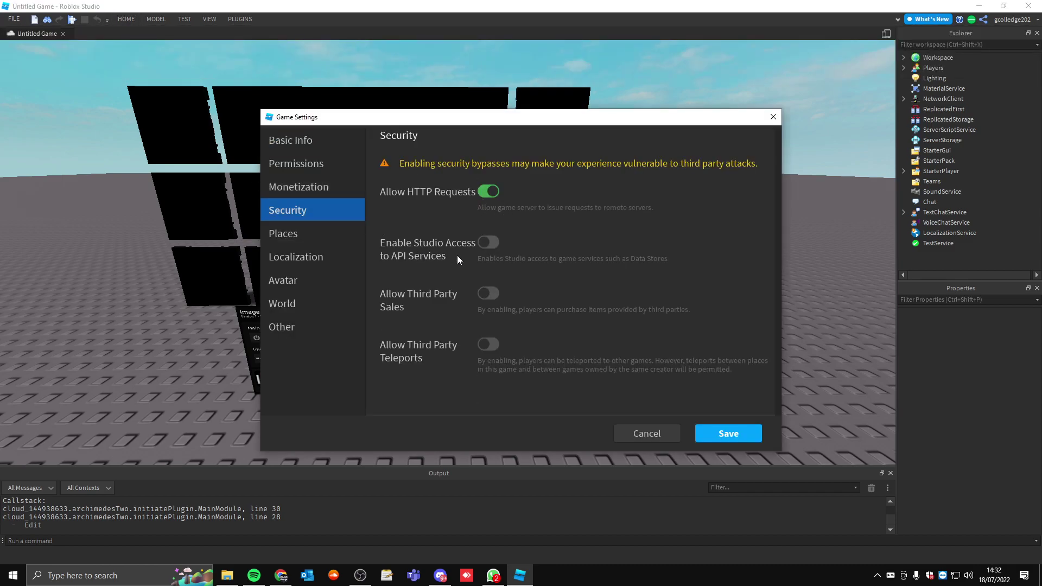
click(488, 243)
click(718, 429)
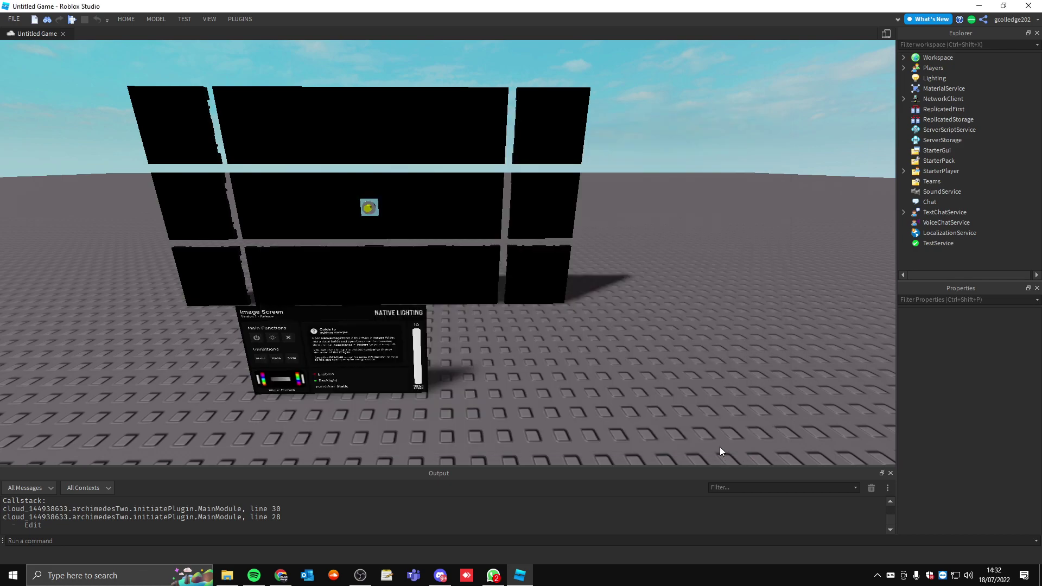
Publish the latest changes to Roblox and start a playtest.
click(128, 20)
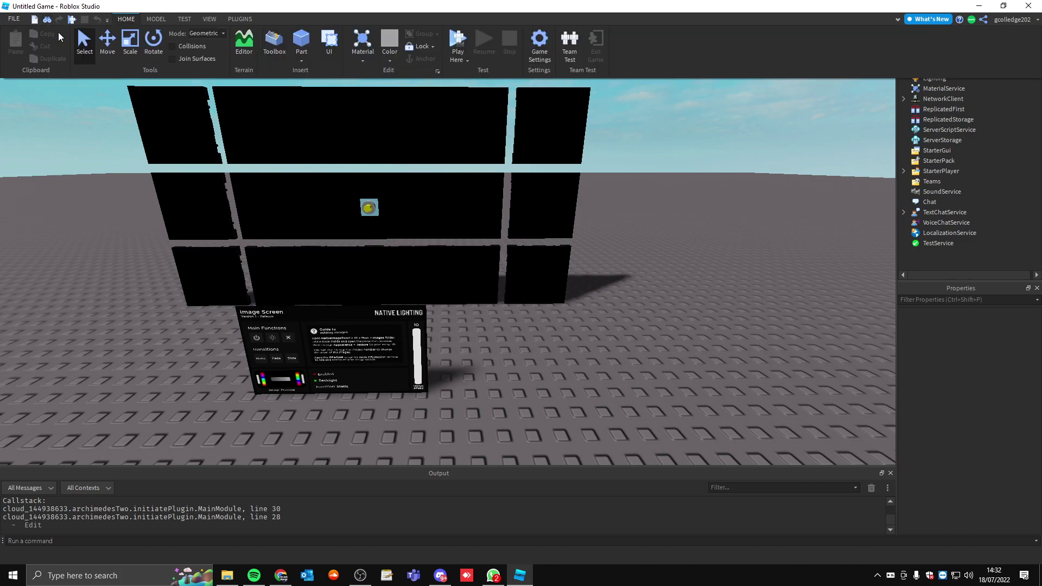
click(13, 18)
click(45, 115)
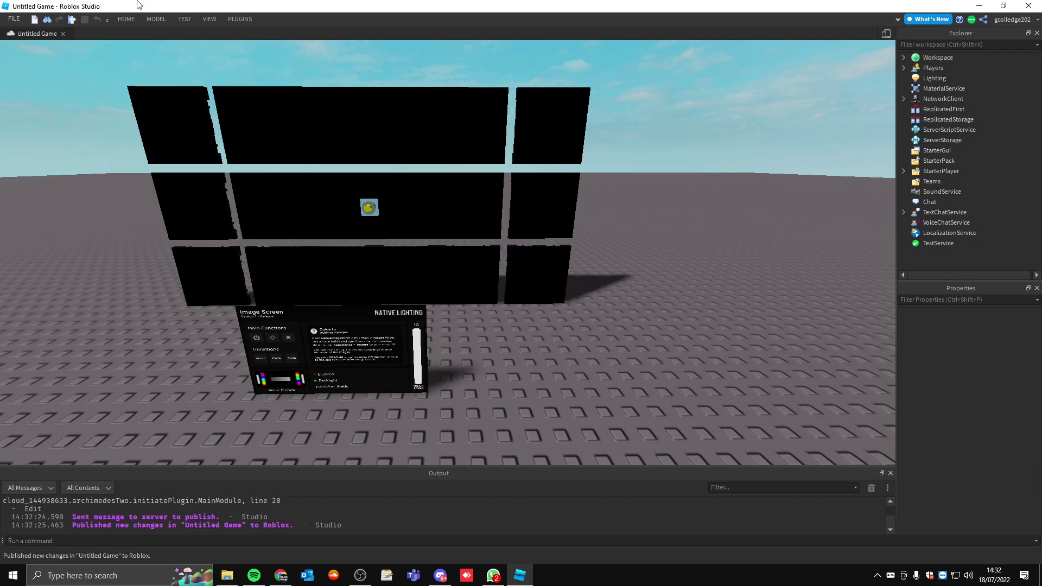
click(122, 19)
click(459, 50)
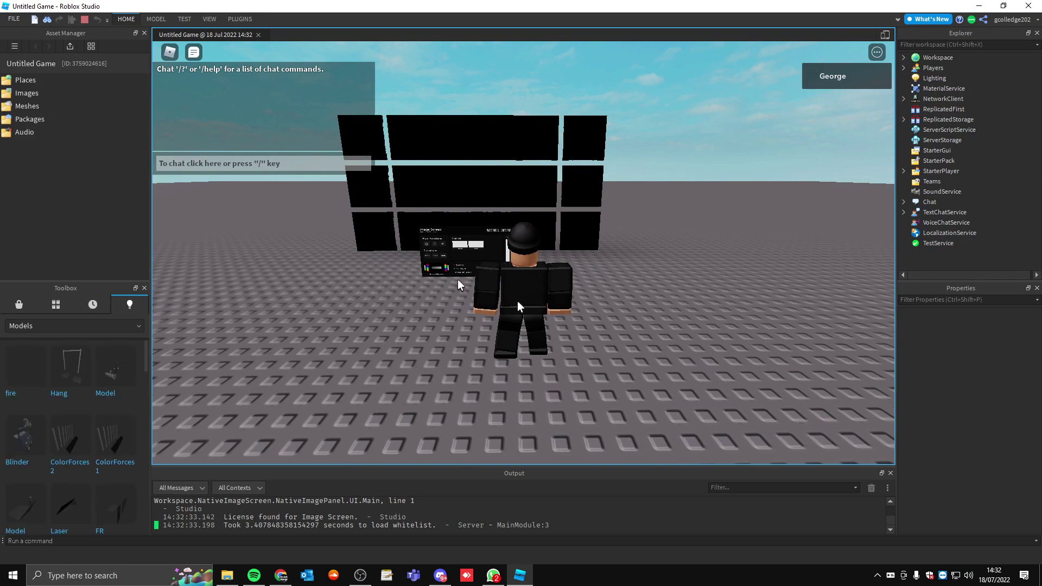
Walk the character up to the screen wall and face the camera toward it.
click(438, 314)
key(Left)
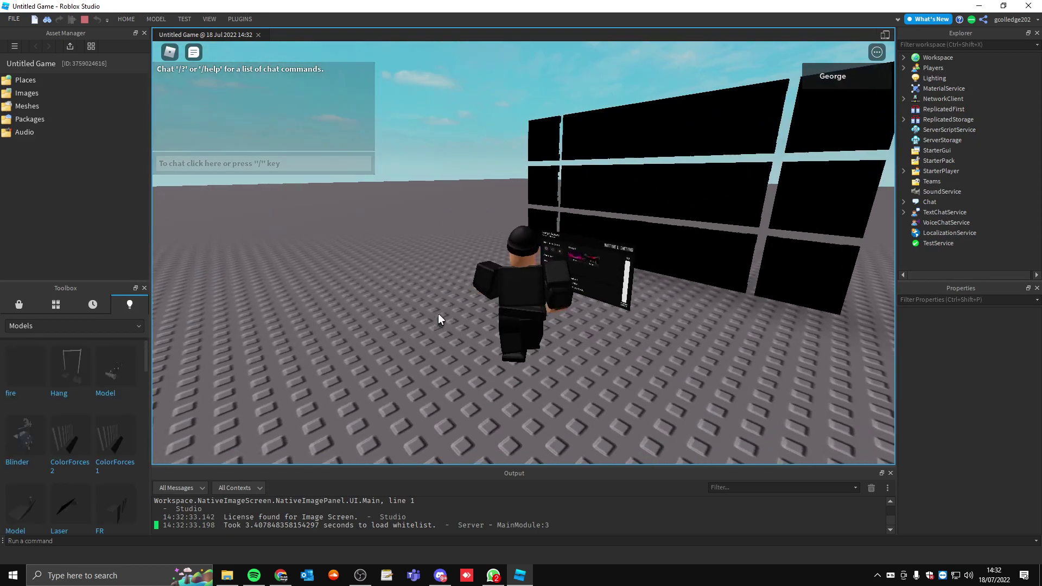
key(Up)
key(Down)
scroll(444, 308, up, 2)
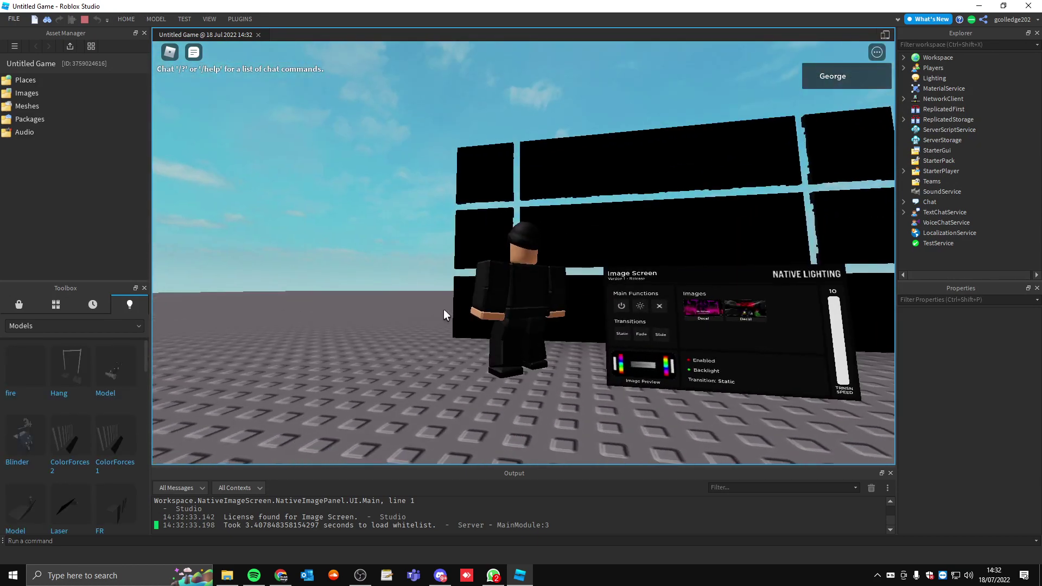
right_drag(817, 309, 777, 320)
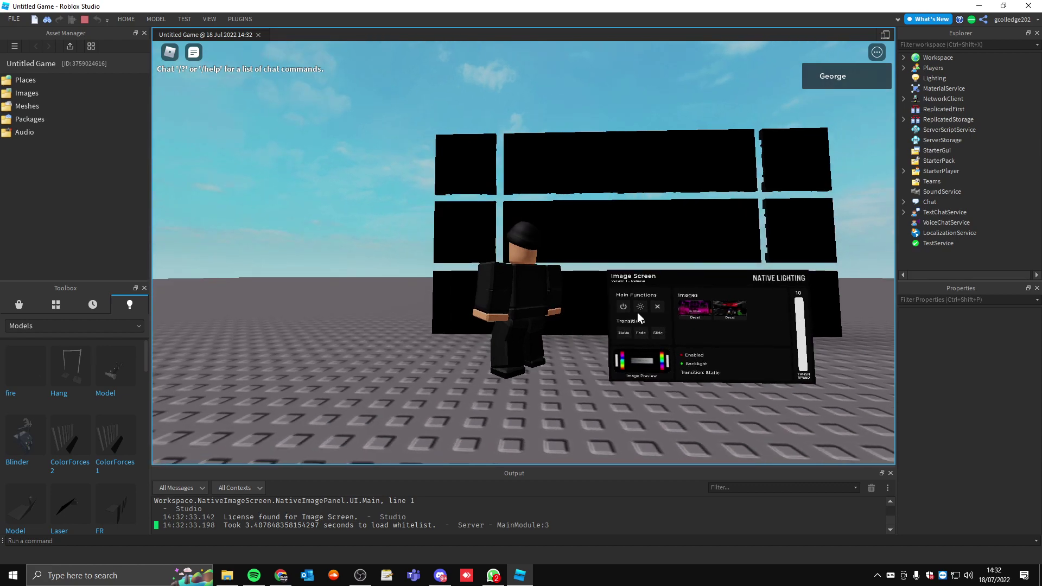
Switch the image screen on with the panel's power button and show the first decal image.
click(903, 57)
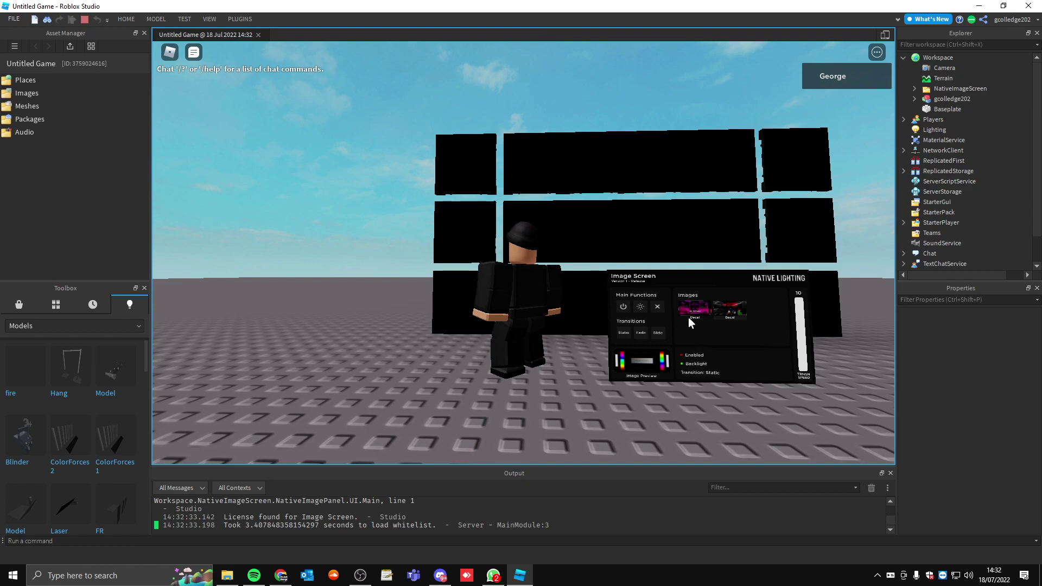
right_drag(732, 450, 673, 383)
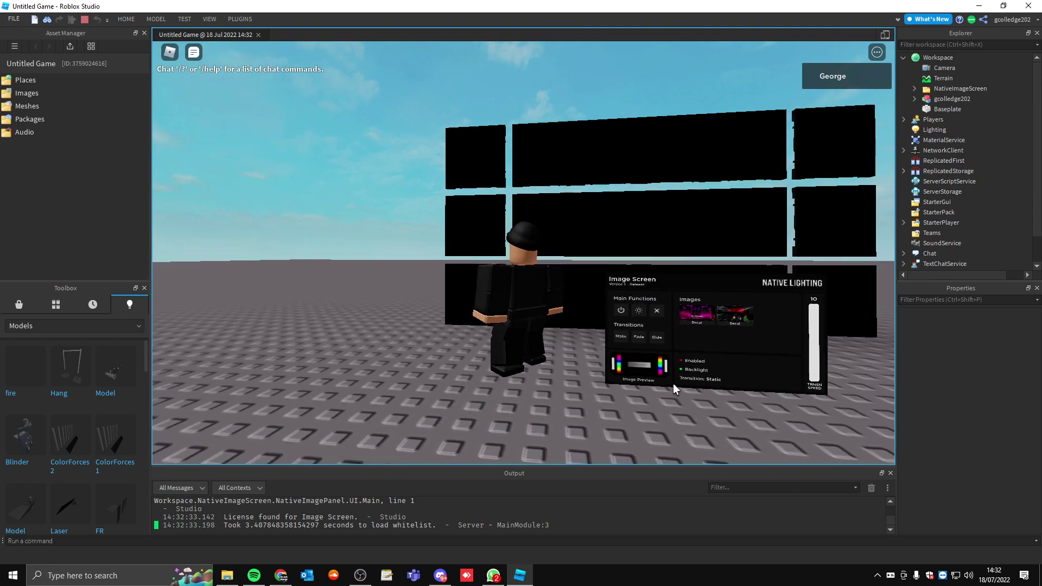
click(622, 312)
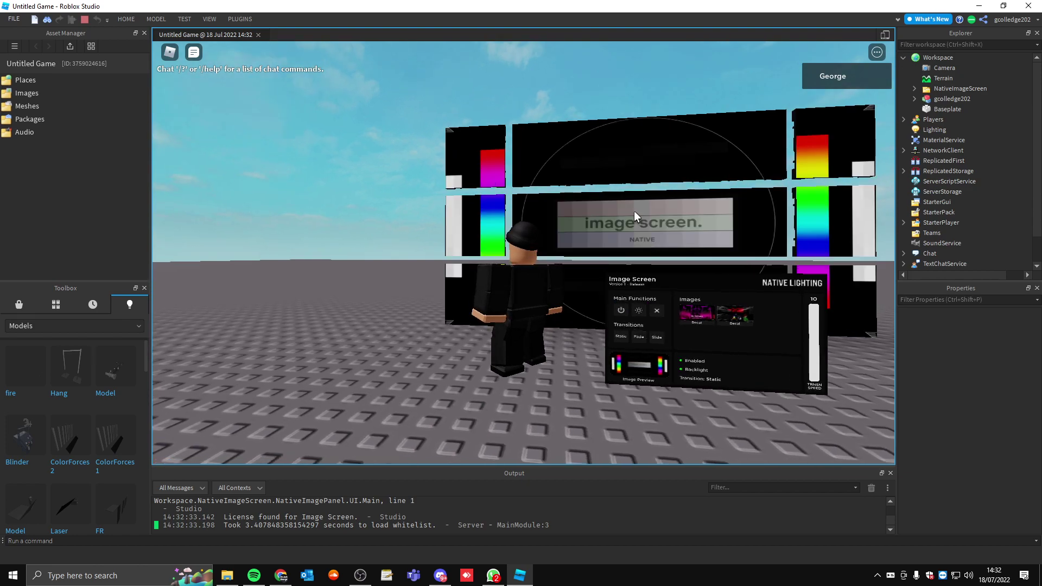
right_drag(666, 239, 574, 216)
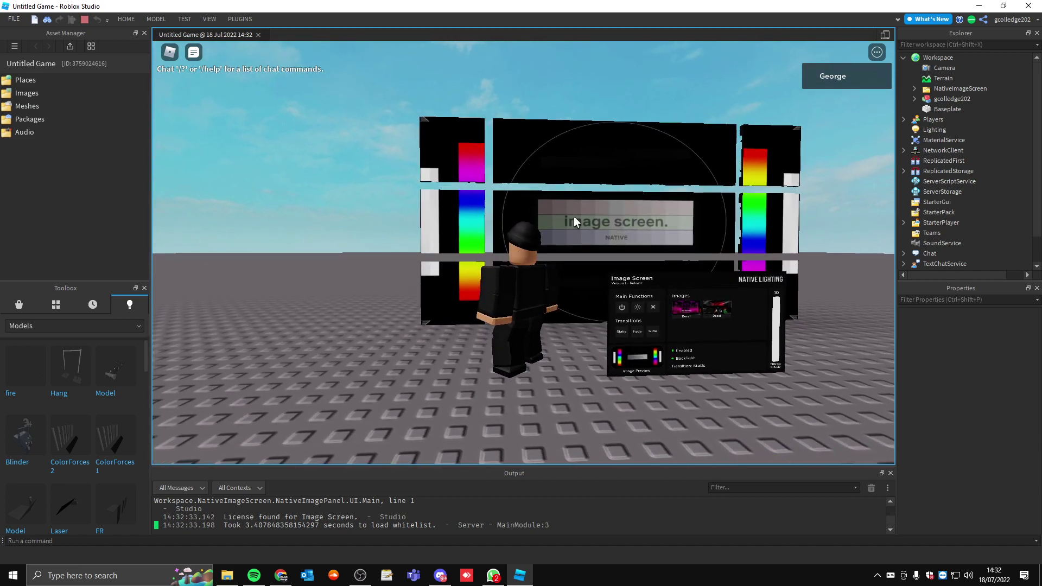
click(687, 310)
Flip the screen wall back and forth between the two decal images.
click(725, 305)
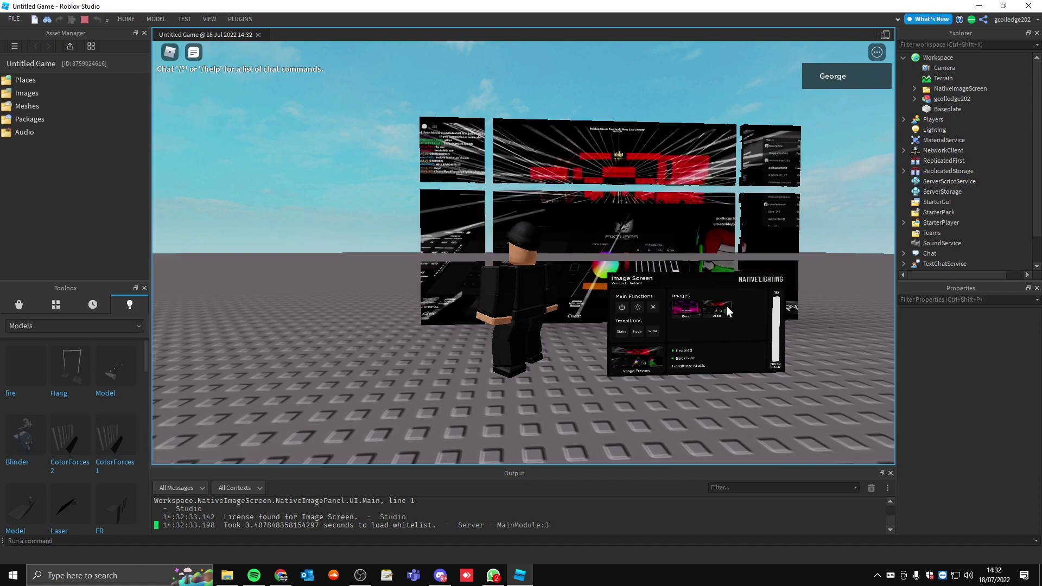
click(698, 307)
click(728, 304)
click(687, 309)
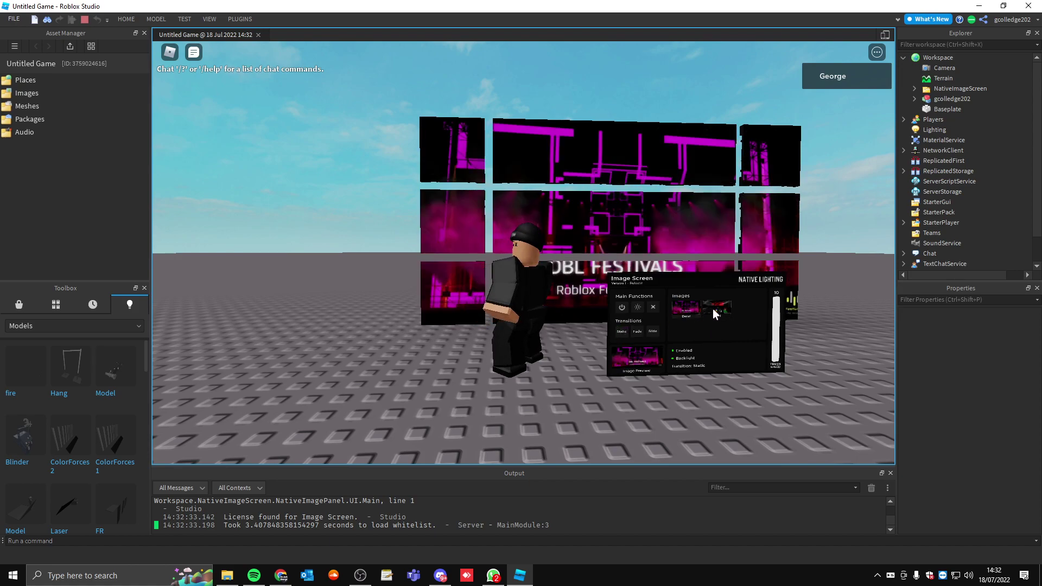
click(711, 308)
Set the transition to Fade and switch images to watch it.
click(686, 306)
click(637, 331)
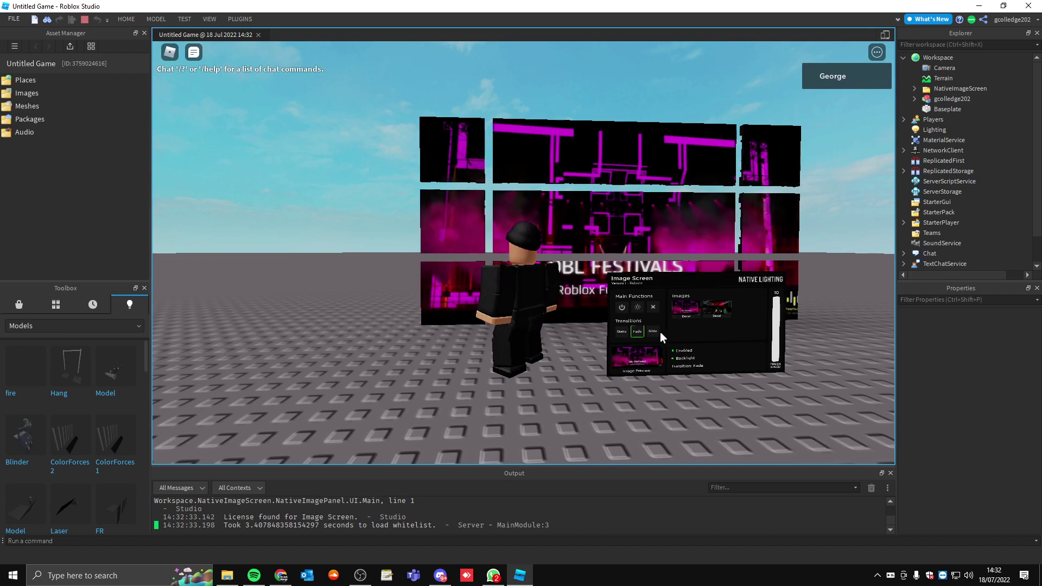
click(728, 308)
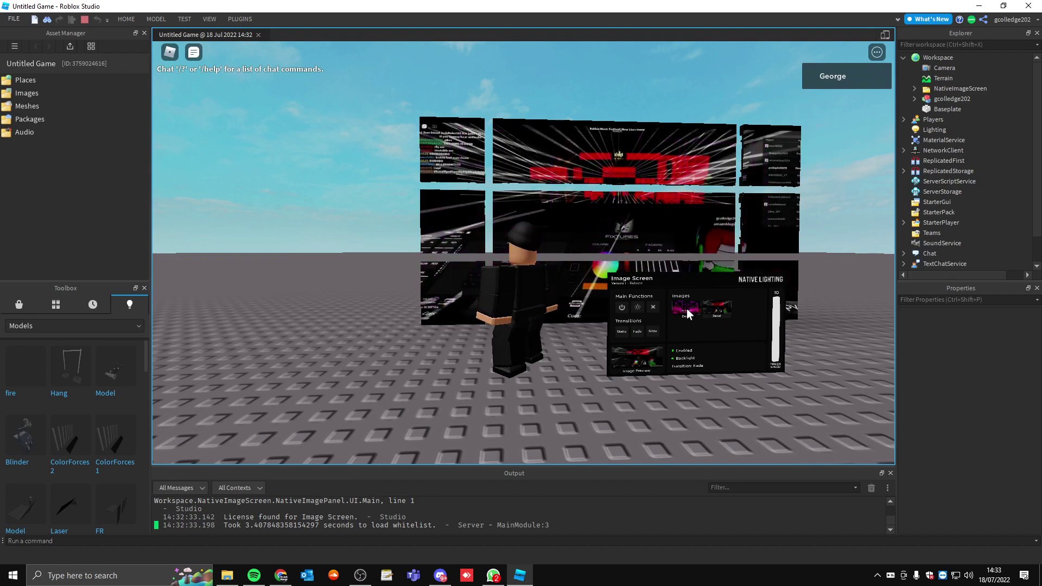
click(686, 309)
click(725, 306)
Try the Slide transition, lower speed from 4 to 3, then return to Fade on the first image.
click(652, 331)
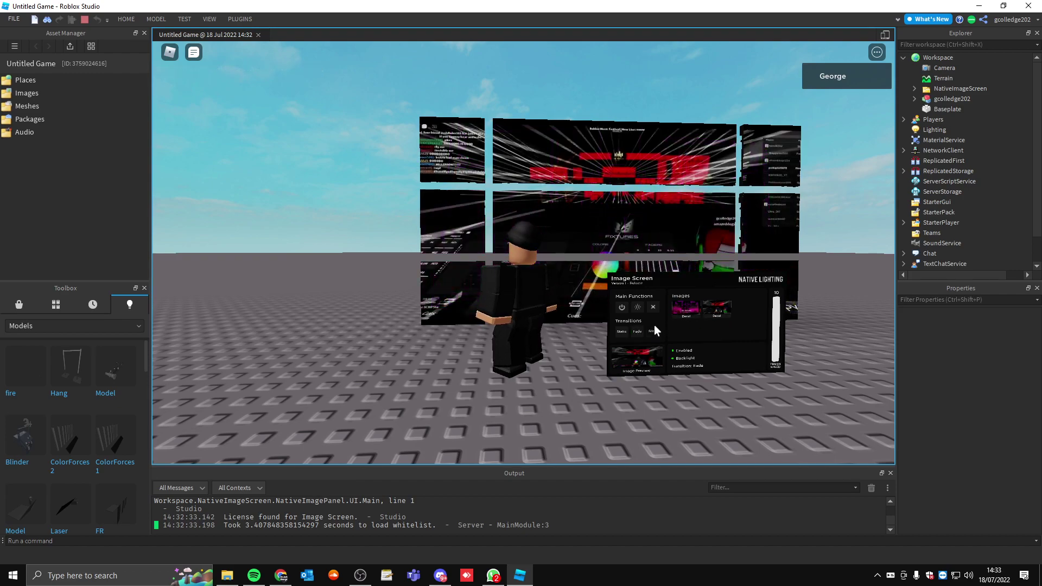
click(690, 308)
click(713, 308)
drag(774, 337, 669, 339)
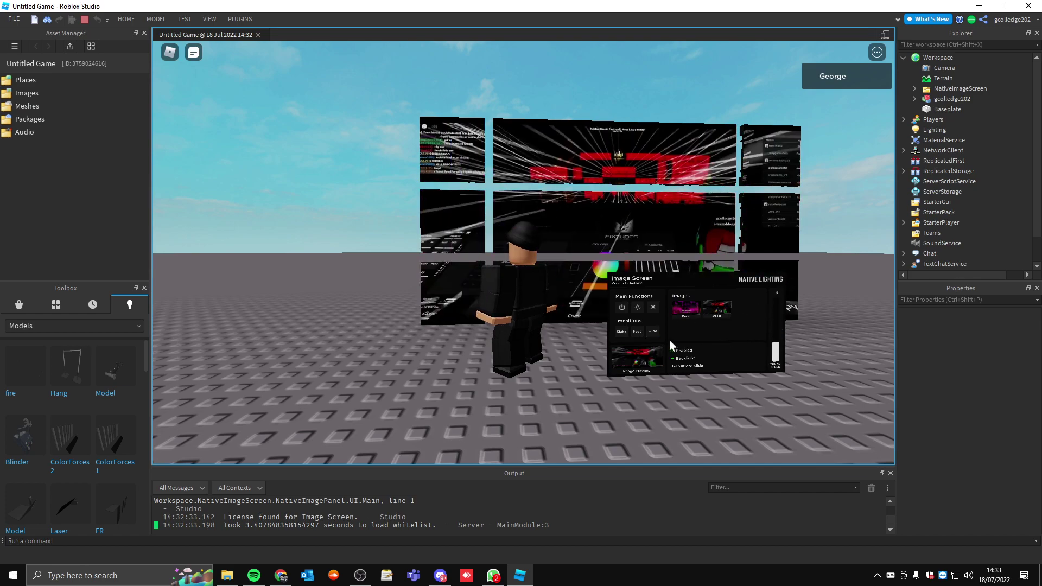
click(641, 331)
click(684, 307)
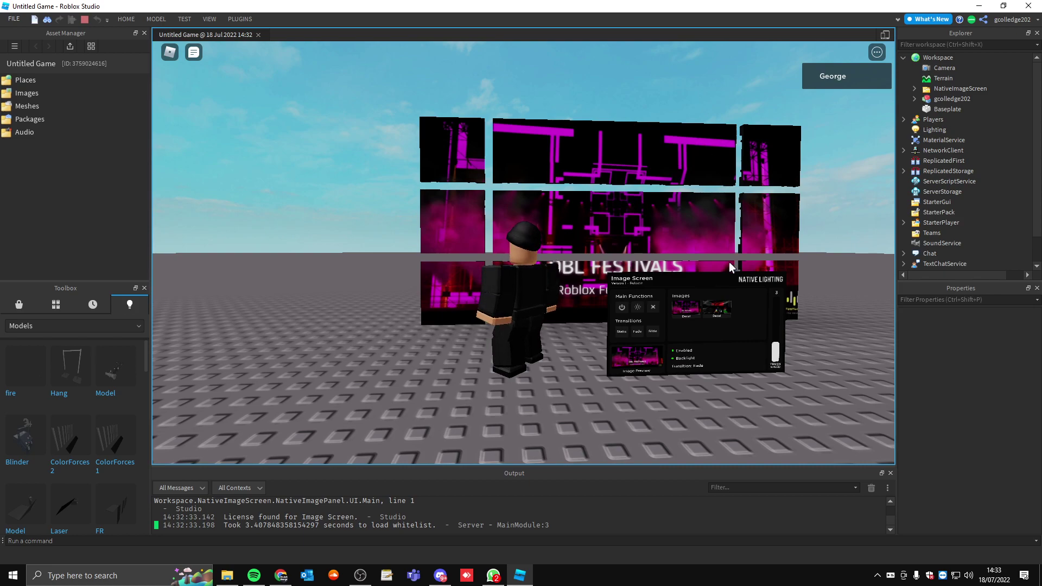
Toggle the backlight, black out the screen, then fade the second decal image back on.
click(637, 306)
click(651, 307)
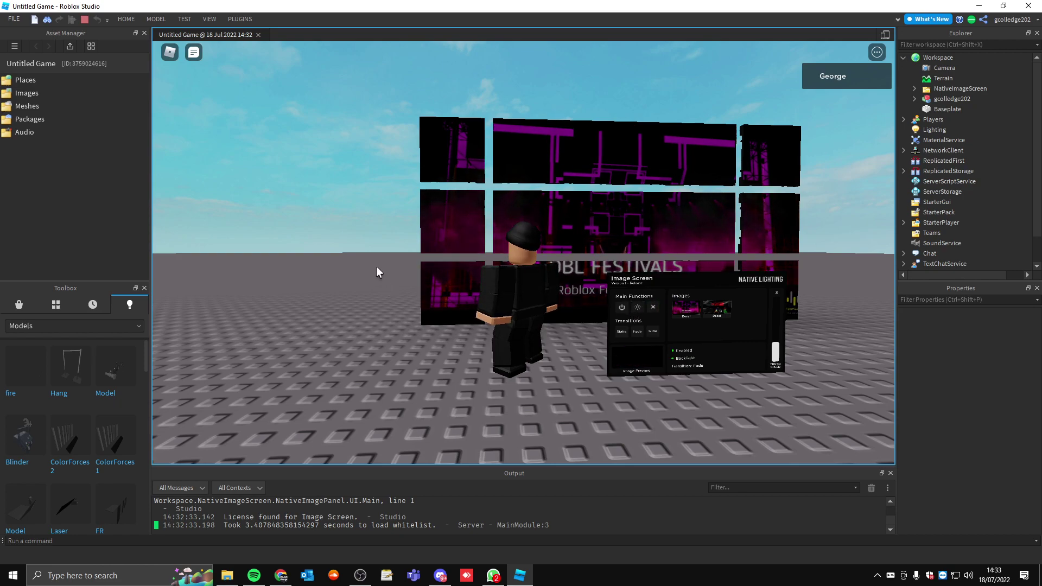
click(716, 306)
click(622, 307)
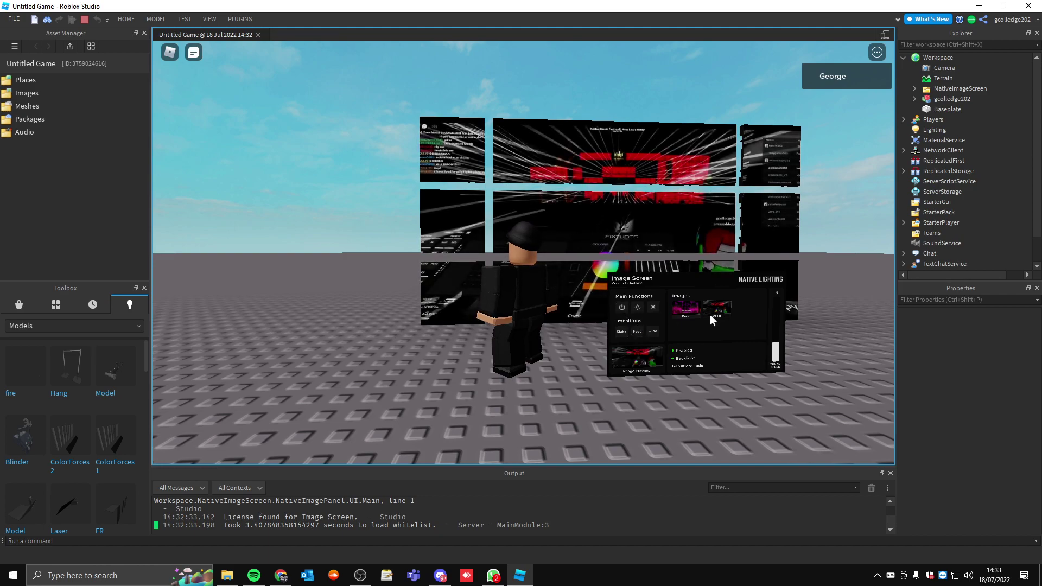
right_drag(709, 314, 723, 323)
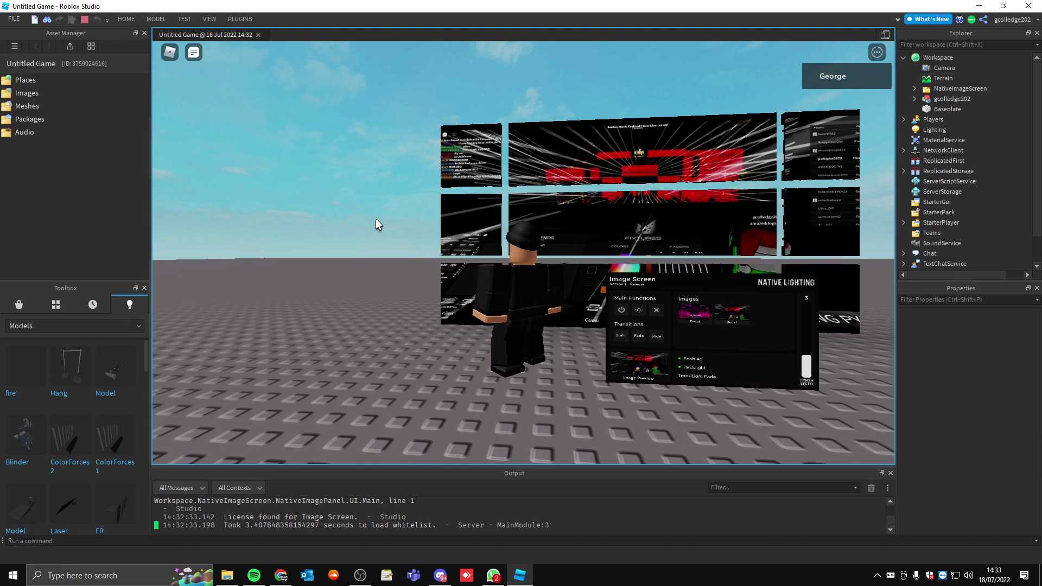
right_drag(350, 209, 348, 209)
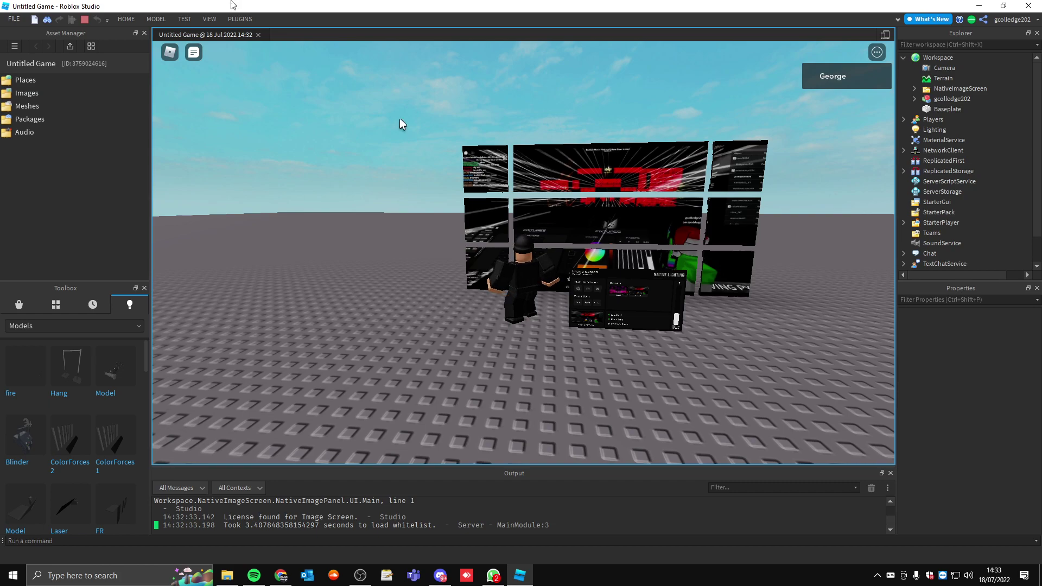
Stop the playtest with Shift+F5 to return to the editor.
key(shift+F5)
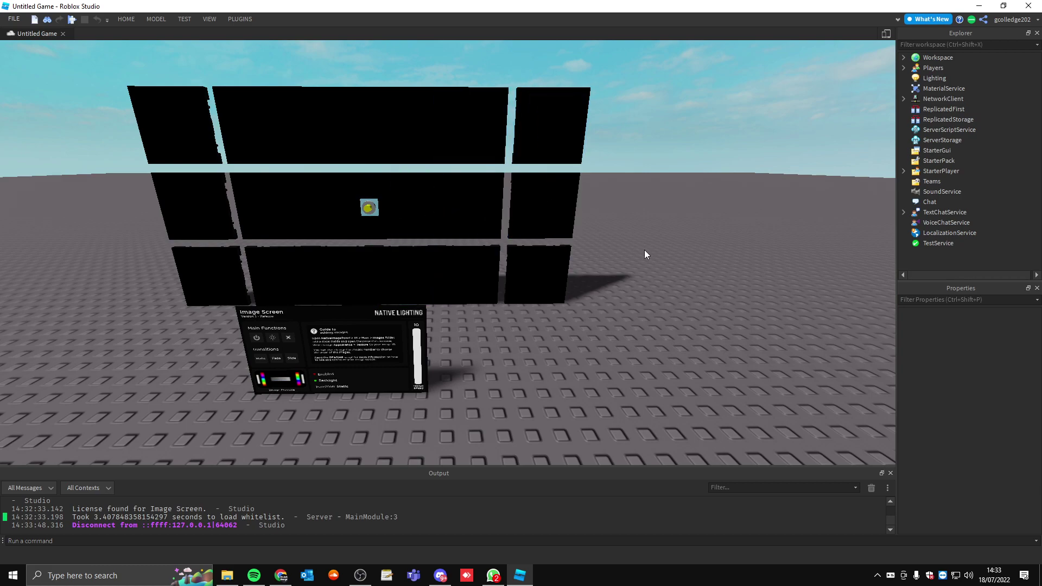
Switch to Discord and read the Native Lighting #reviews channel's transition and tint suggestions.
click(439, 575)
scroll(100, 358, up, 10)
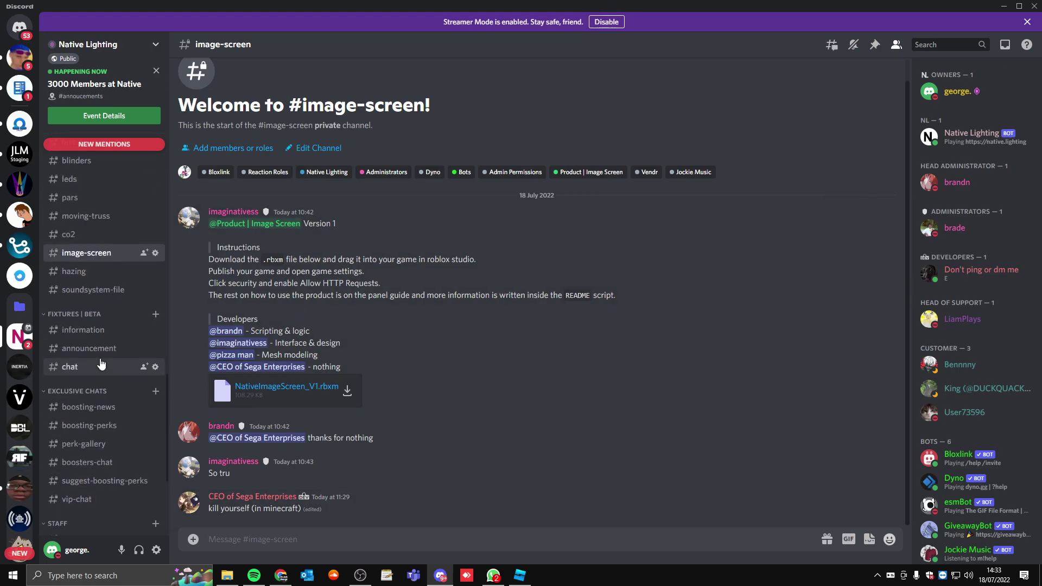
click(76, 338)
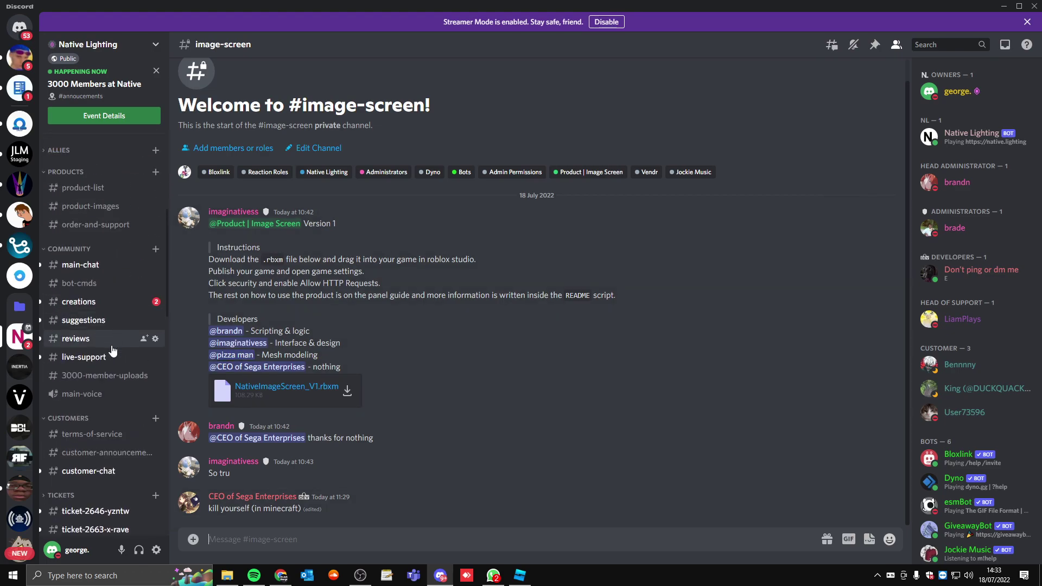
scroll(396, 350, down, 15)
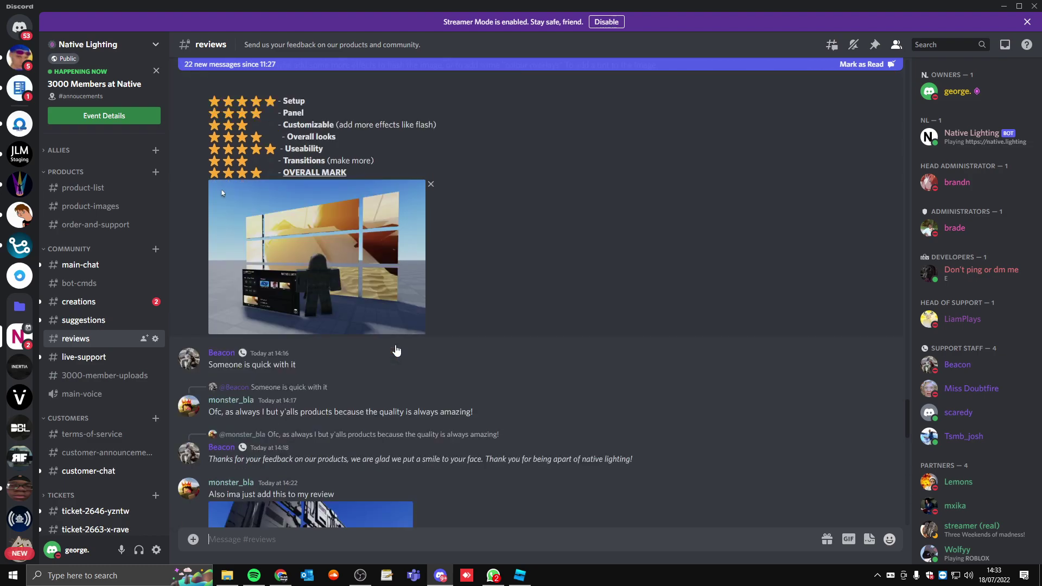
scroll(395, 344, up, 10)
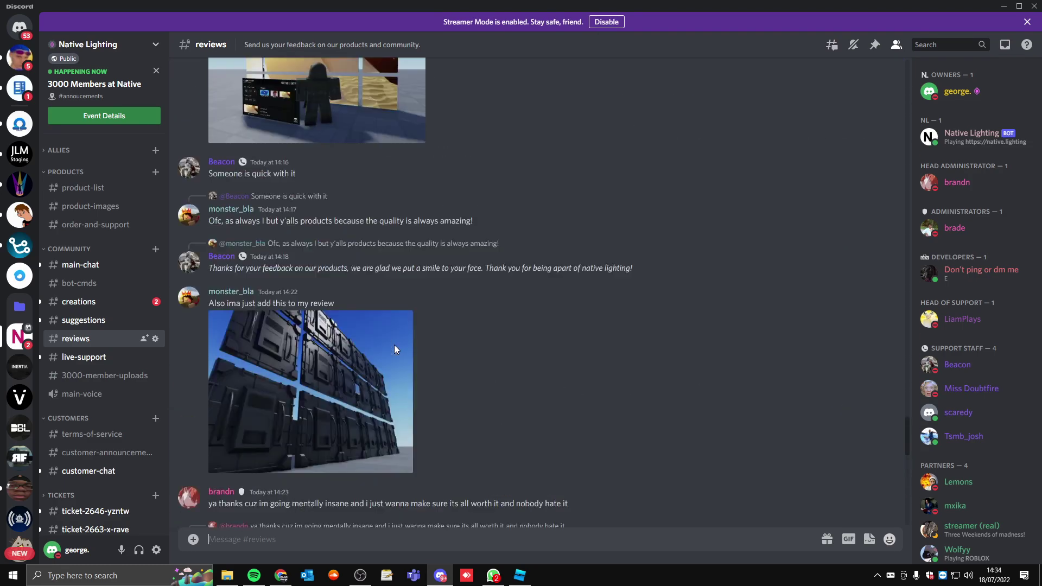
scroll(246, 448, down, 9)
scroll(252, 444, down, 1)
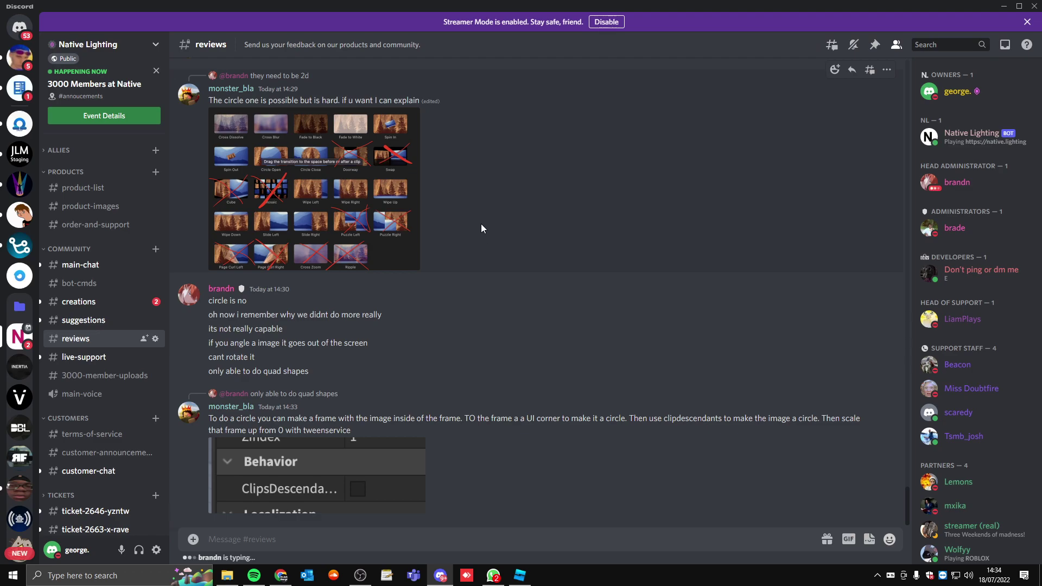
scroll(472, 236, up, 8)
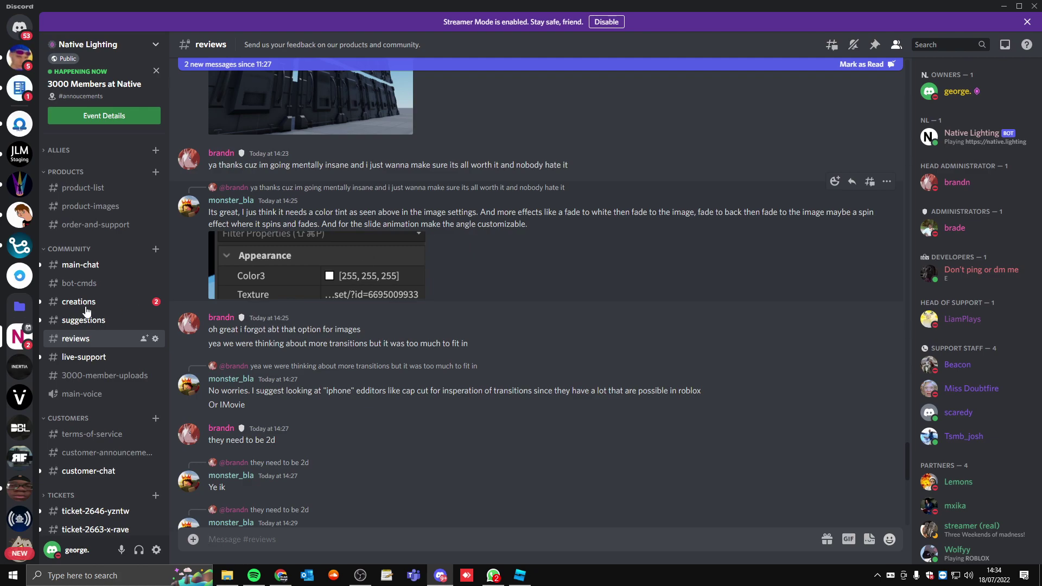
scroll(63, 322, up, 5)
scroll(63, 322, down, 5)
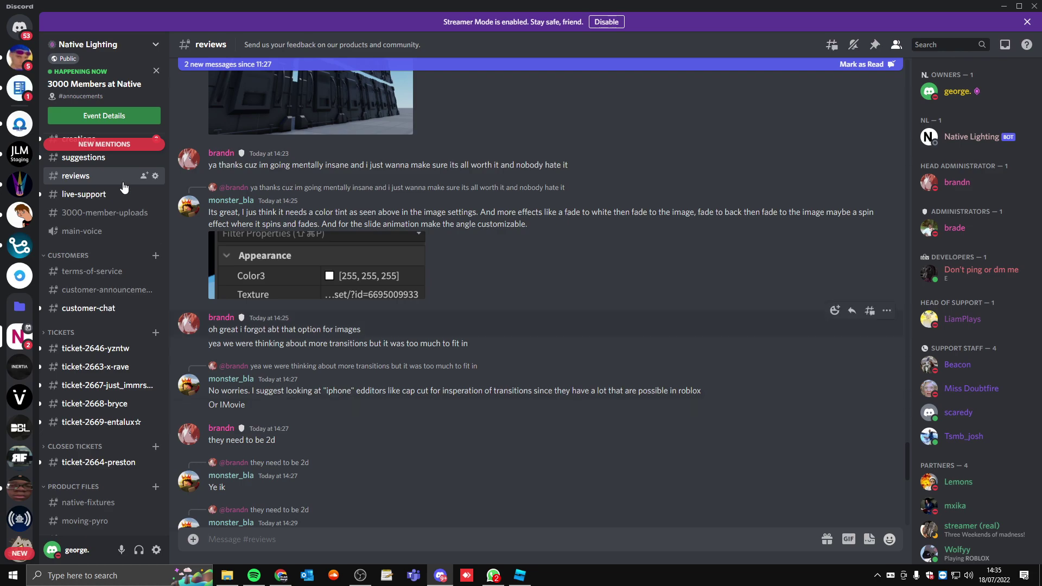
Open #live-support and read the newest messages about the RCA event light.
scroll(99, 260, up, 3)
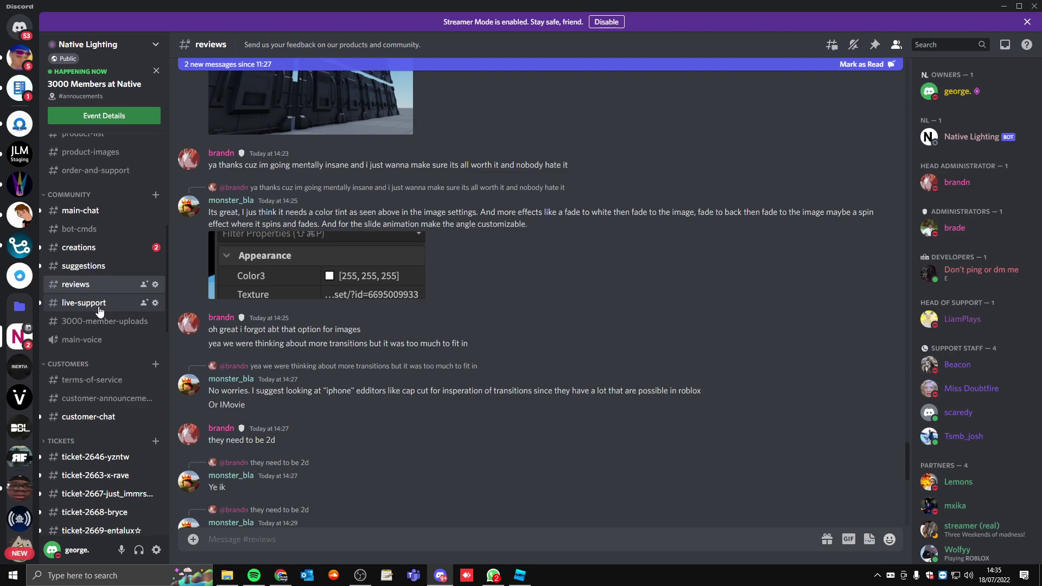
scroll(101, 307, down, 2)
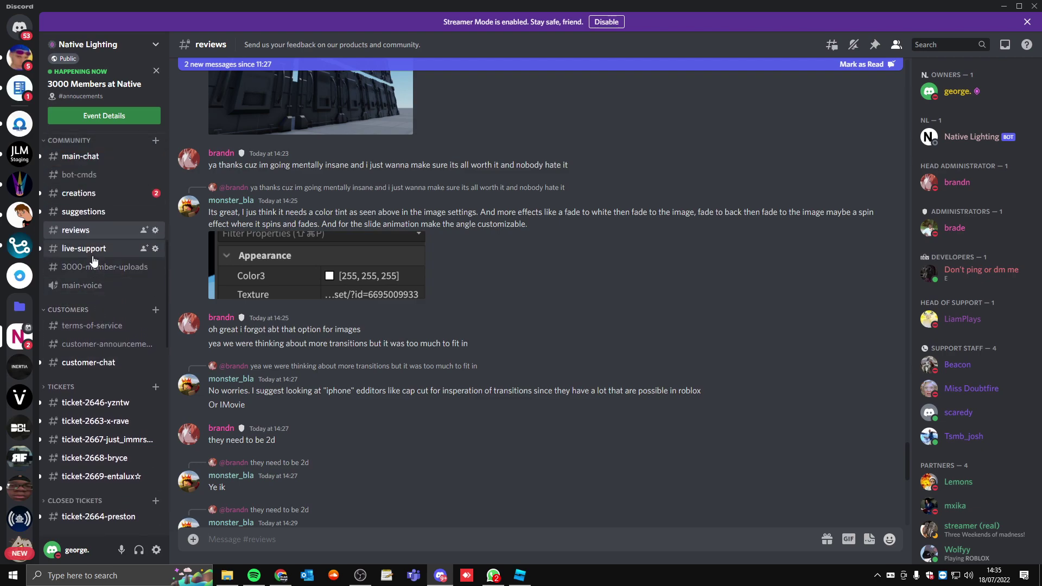
click(91, 252)
scroll(295, 337, down, 20)
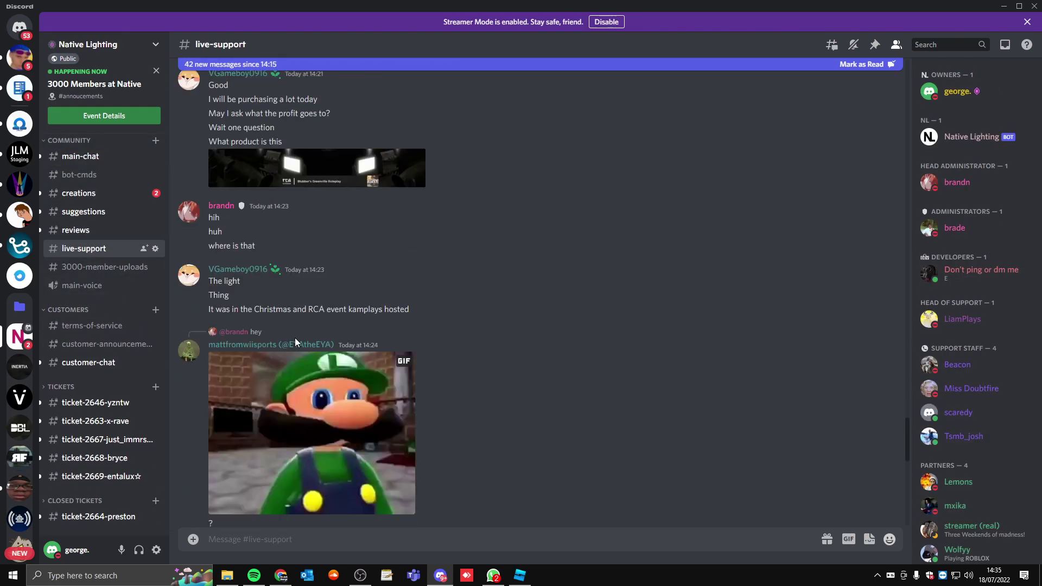
scroll(161, 316, up, 3)
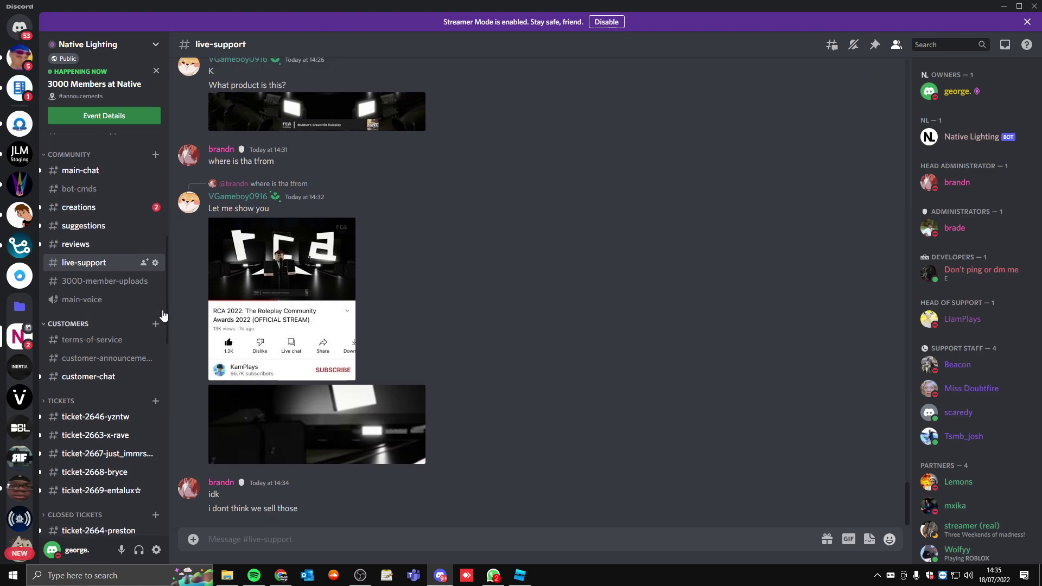